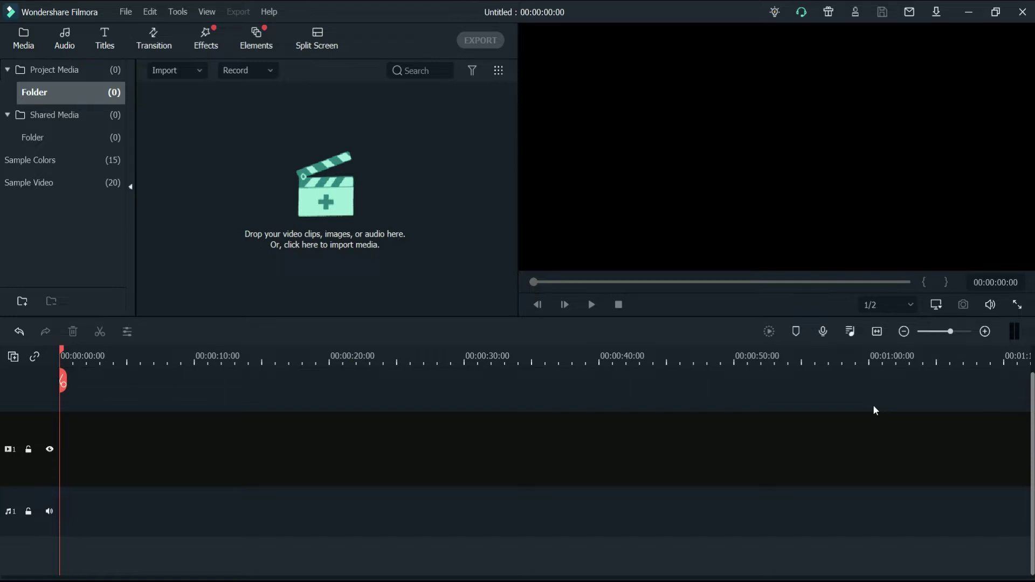
Add a Default Title at the start of the timeline and set its text to "नमस्कार , सब्जी".
click(106, 45)
drag(195, 123, 92, 392)
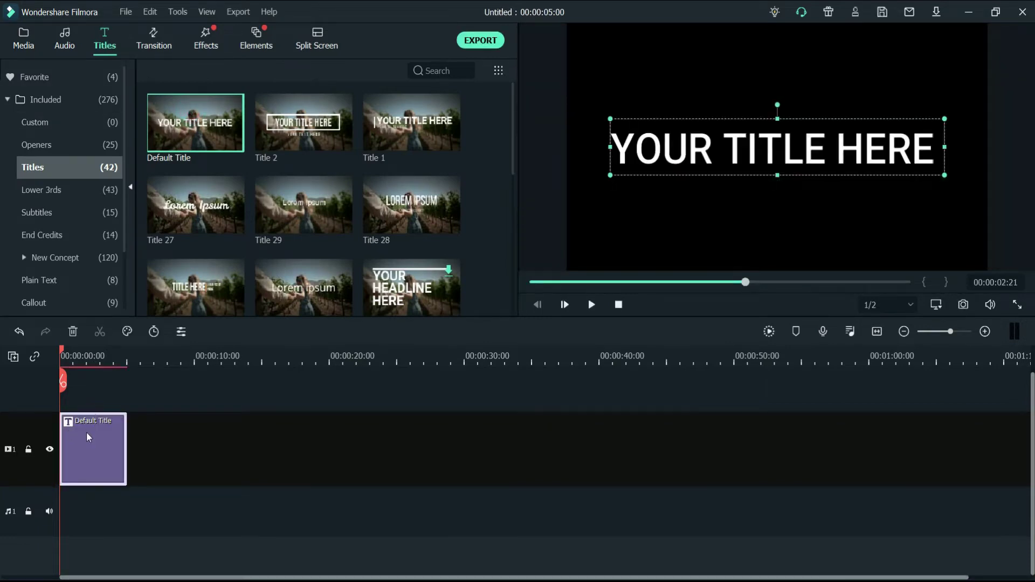
click(93, 356)
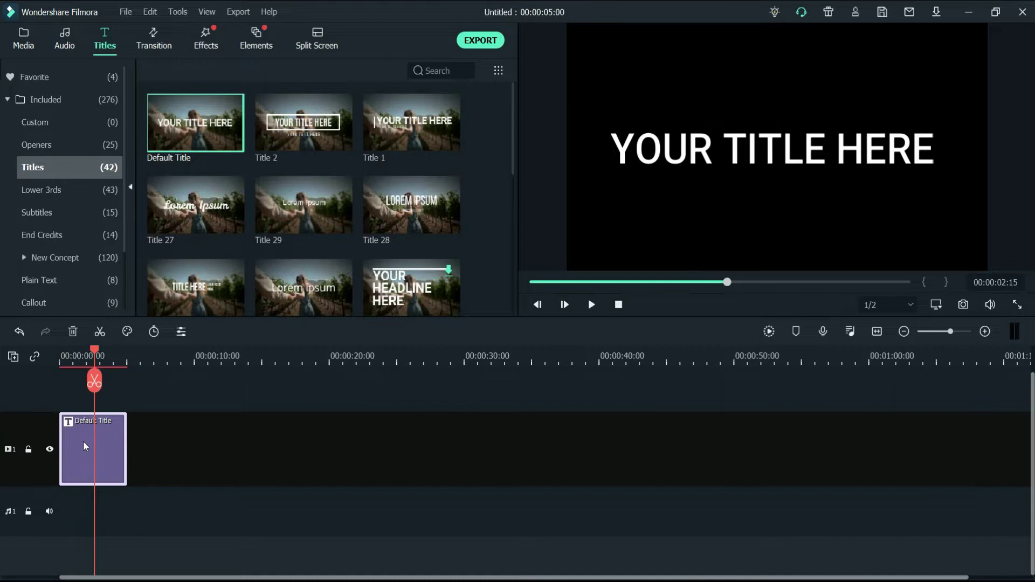
double_click(83, 440)
key(ctrl+a)
text(नमस्कार , सब्जी)
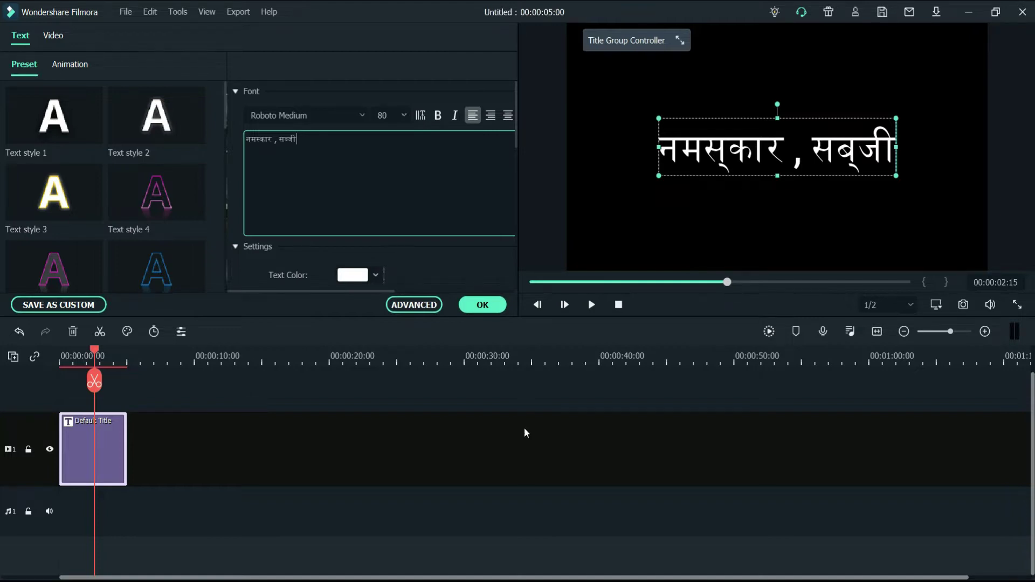
In the browser, transliterate "namaskar , sabji , jugnu" into Hindi and view the Kruti Dev 010 Regular font download page.
key(alt+Tab)
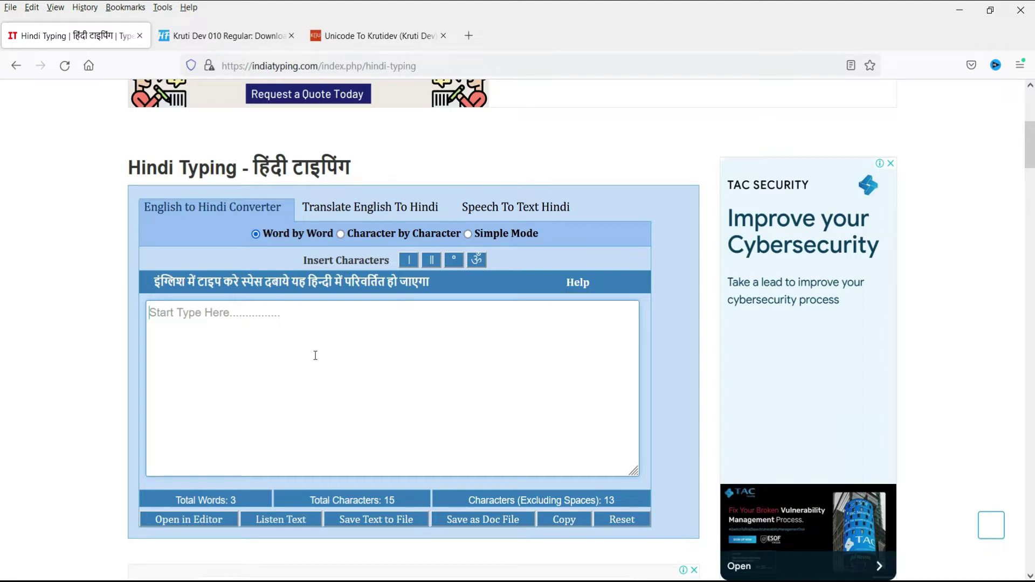
text(namaskar , sabji , jugnu)
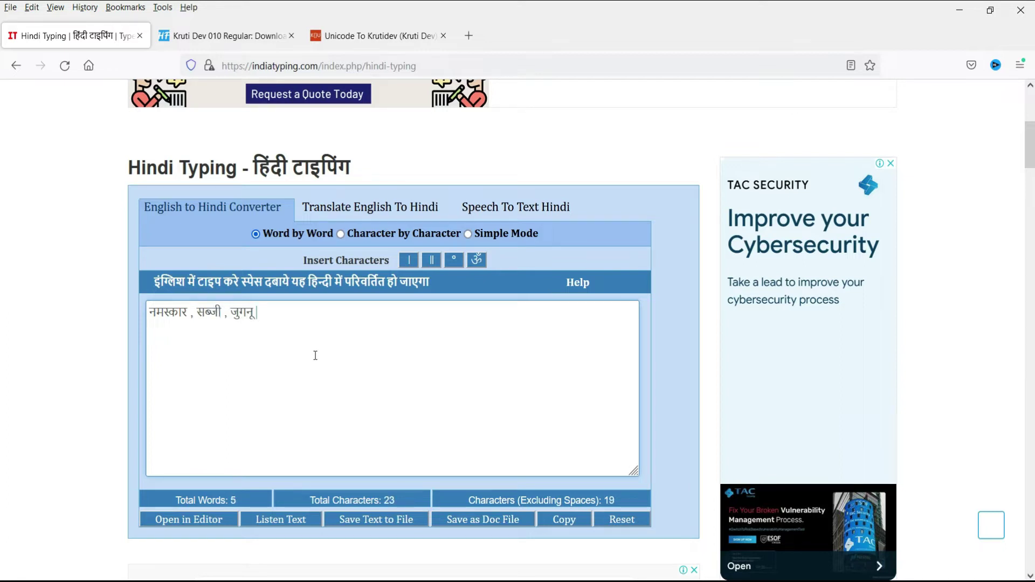
click(198, 37)
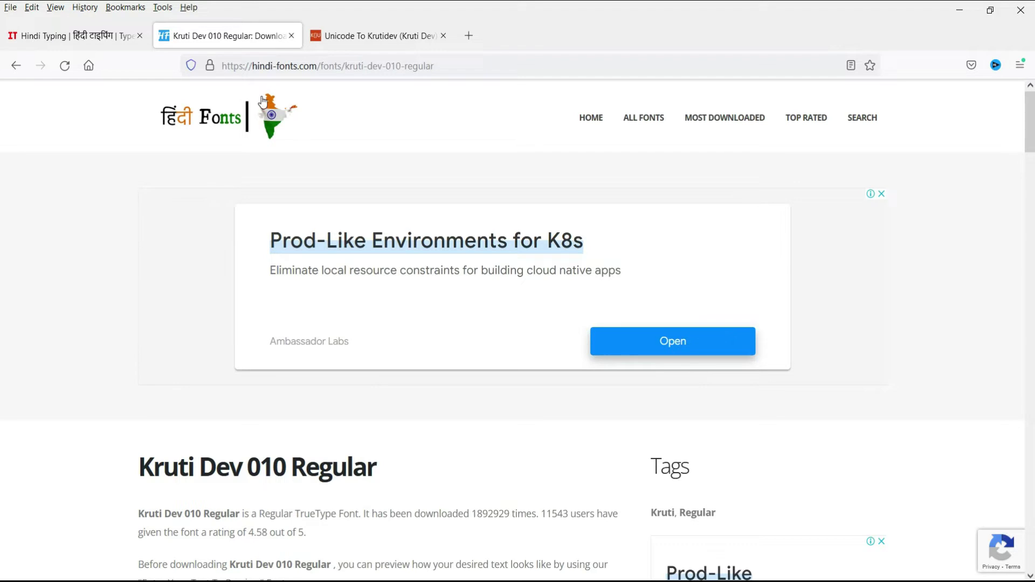
scroll(112, 308, down, 7)
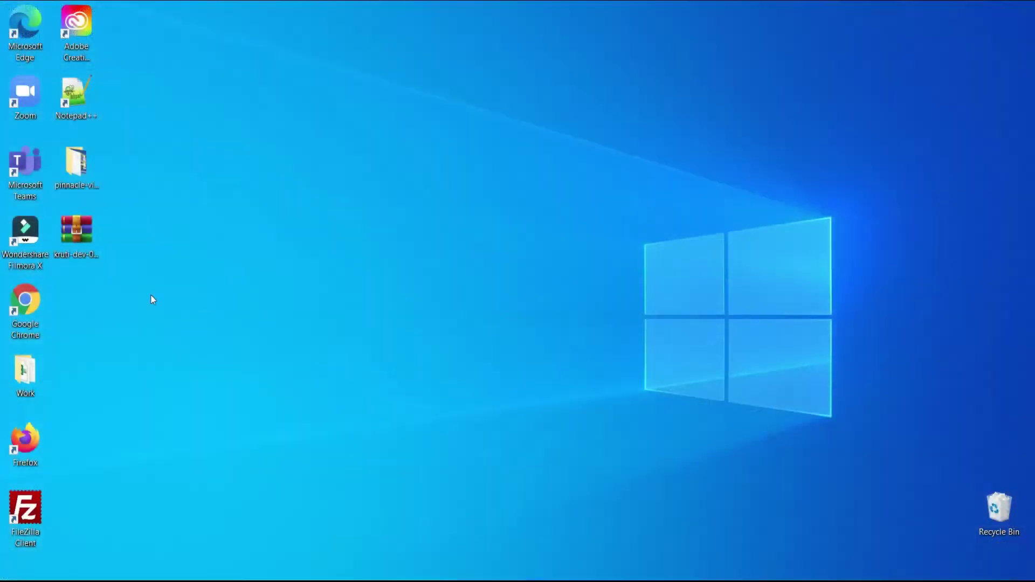
Extract the kruti-dev-010-regular archive directly onto the desktop.
click(91, 256)
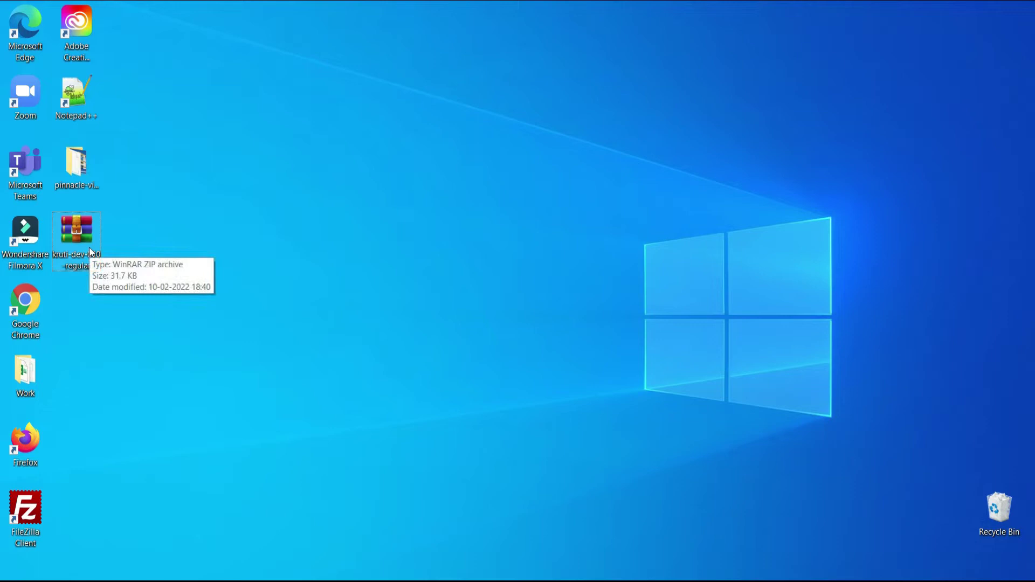
double_click(76, 242)
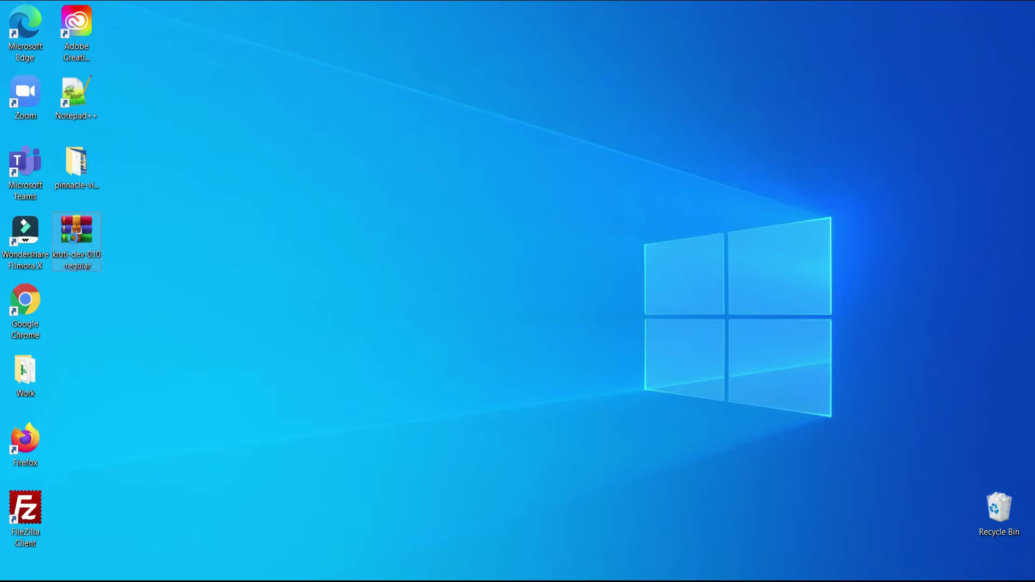
right_click(73, 239)
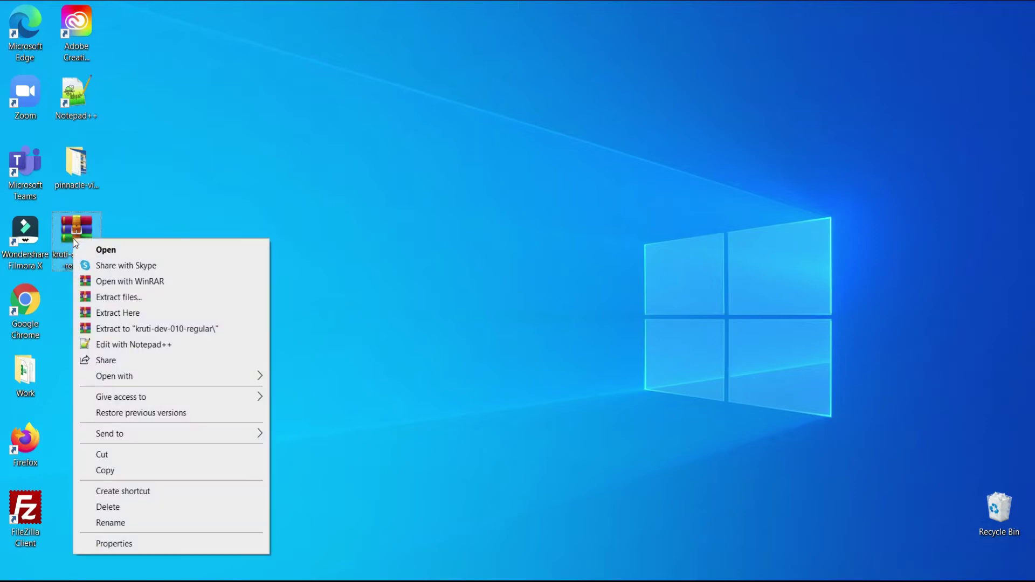
click(134, 313)
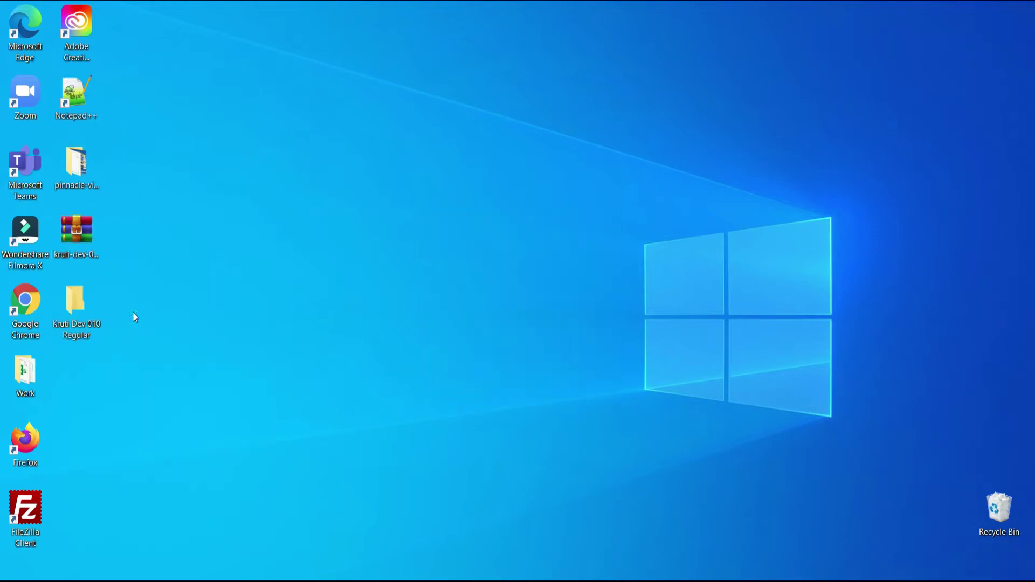
Copy the Kruti Dev 010 Regular TrueType font file from the extracted folder.
double_click(84, 312)
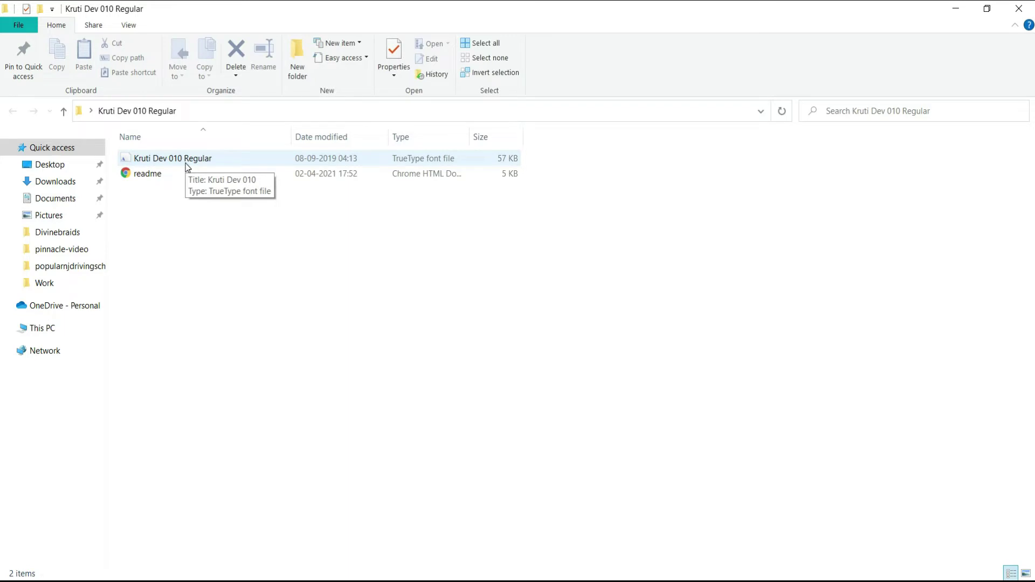
click(186, 162)
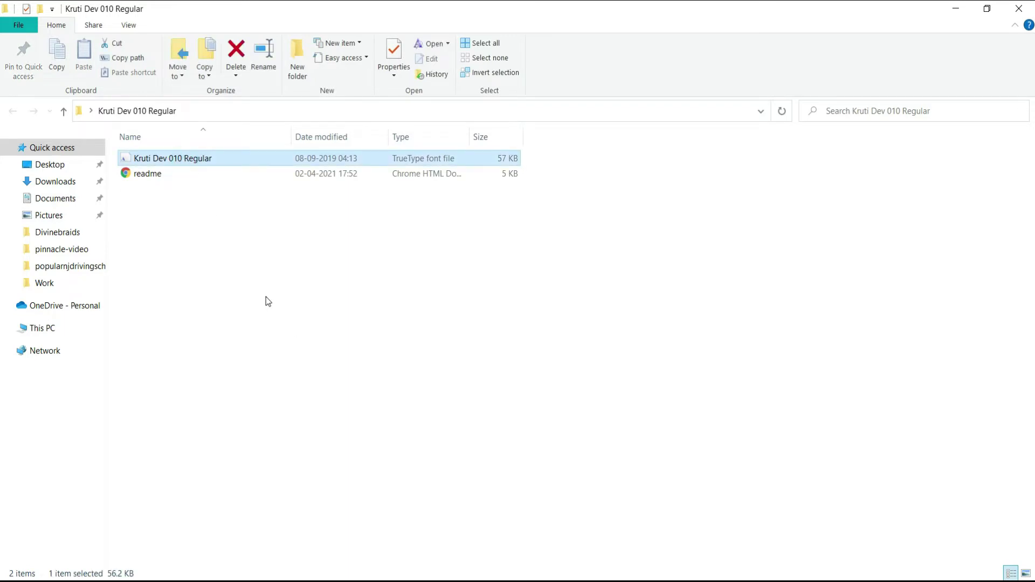
right_click(207, 158)
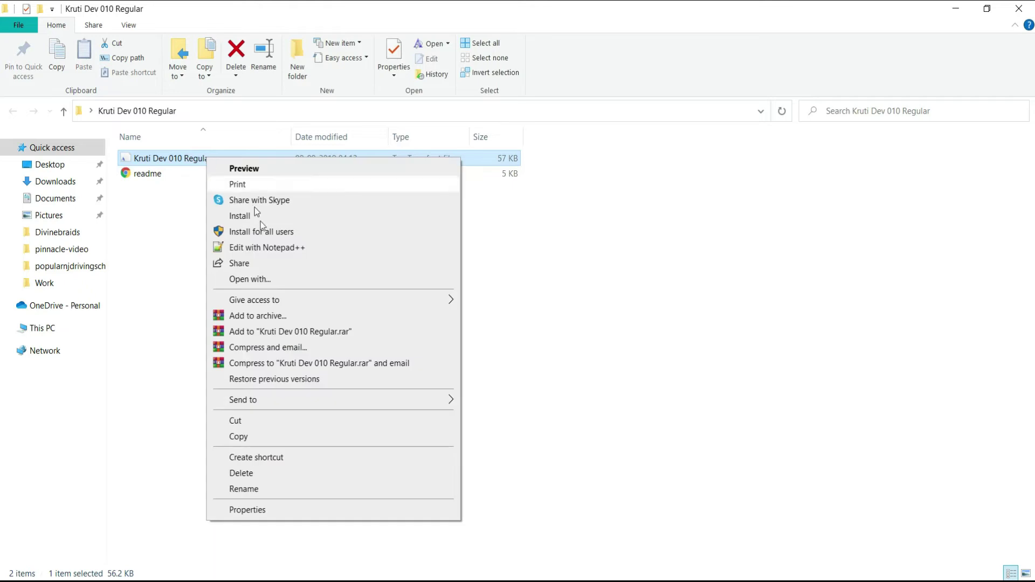
click(285, 436)
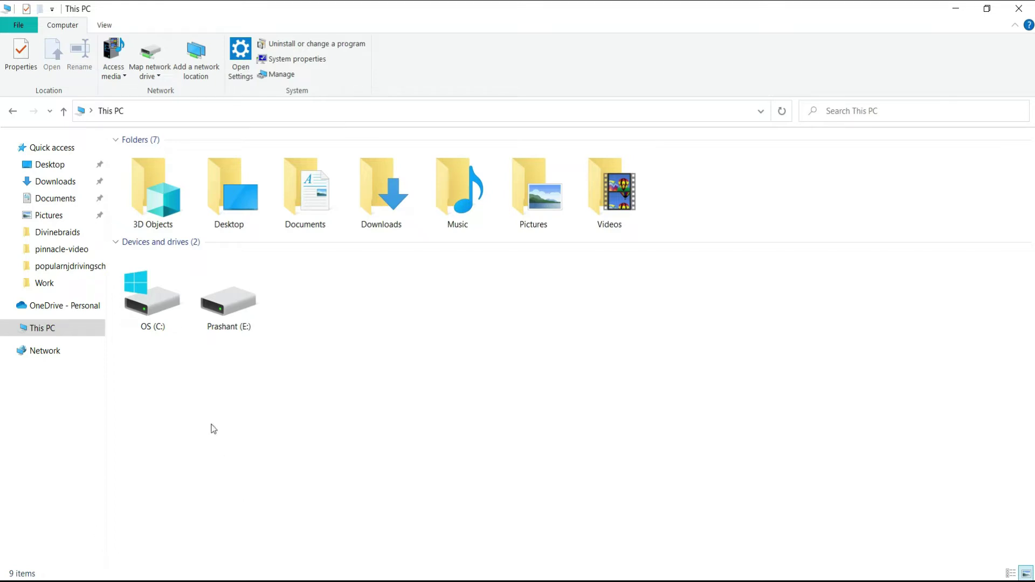
Paste the copied font file into the Fonts folder inside Documents > Wondershare > Wondershare Filmora.
key(super+s)
click(688, 376)
click(47, 203)
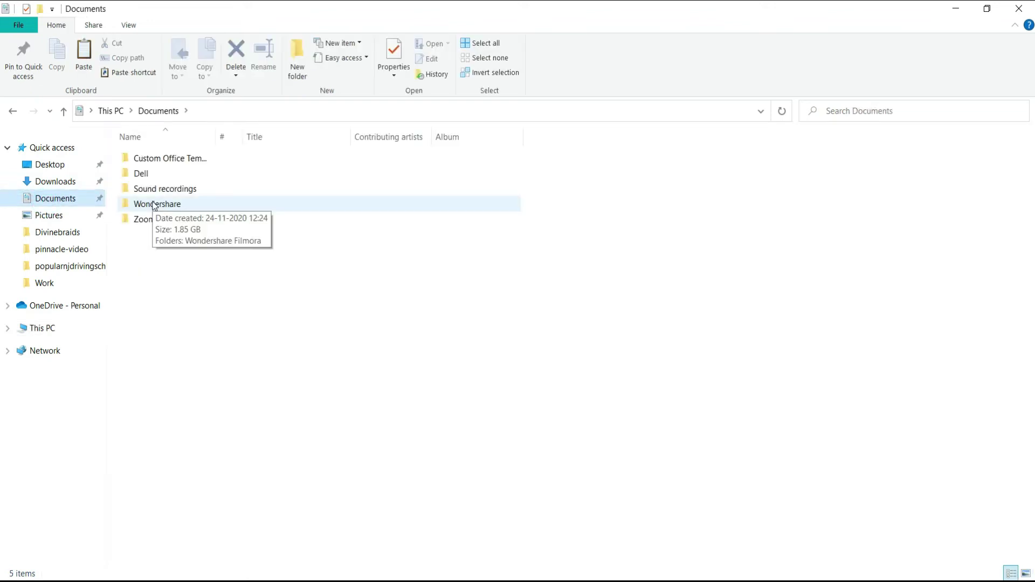
double_click(155, 204)
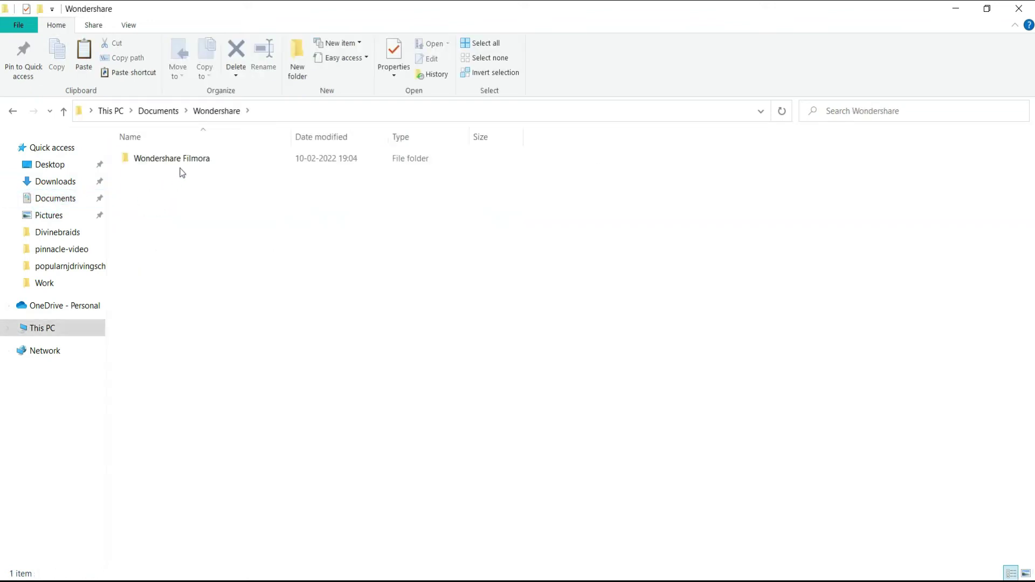
double_click(186, 163)
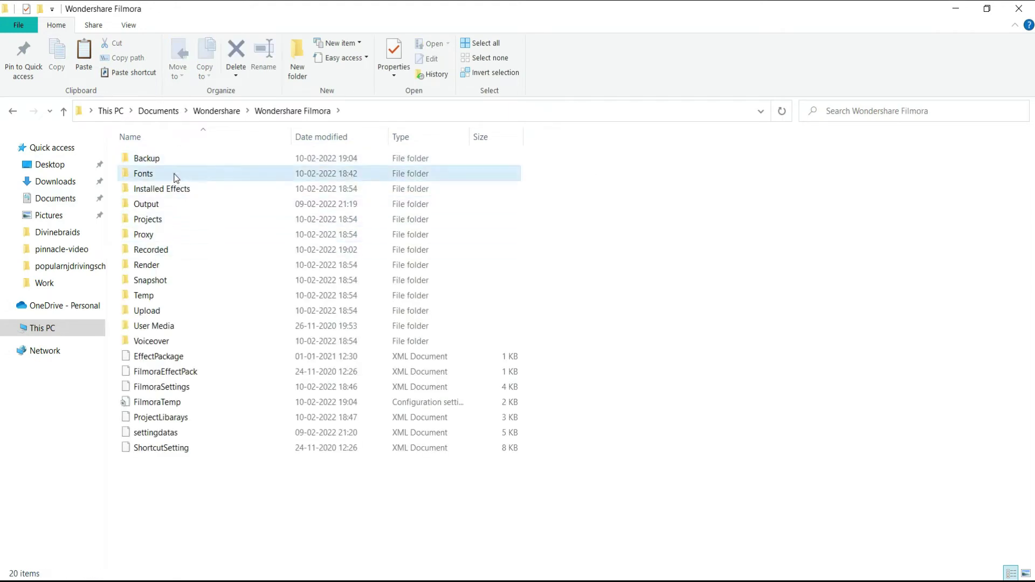
click(174, 173)
double_click(173, 173)
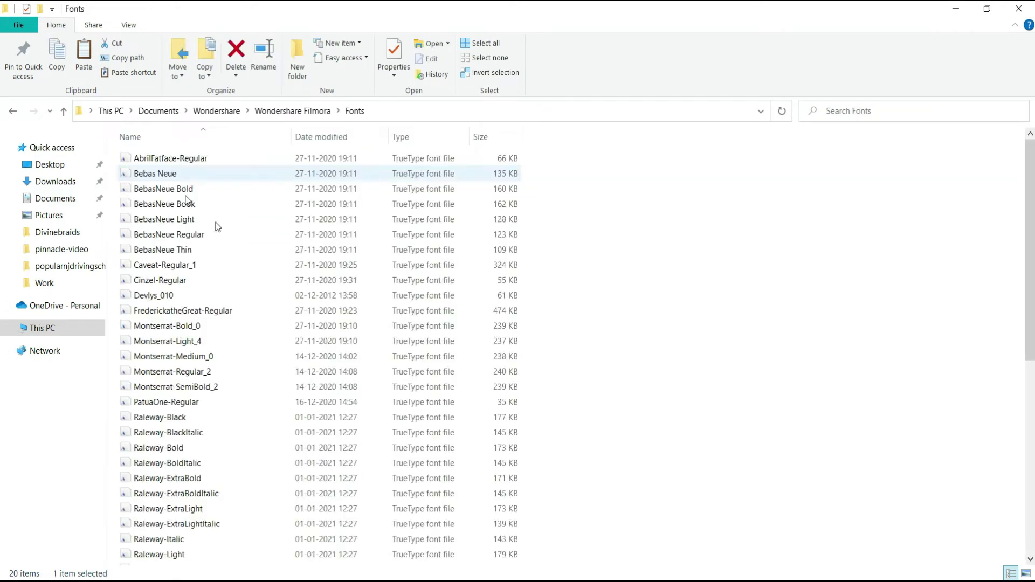
right_click(678, 205)
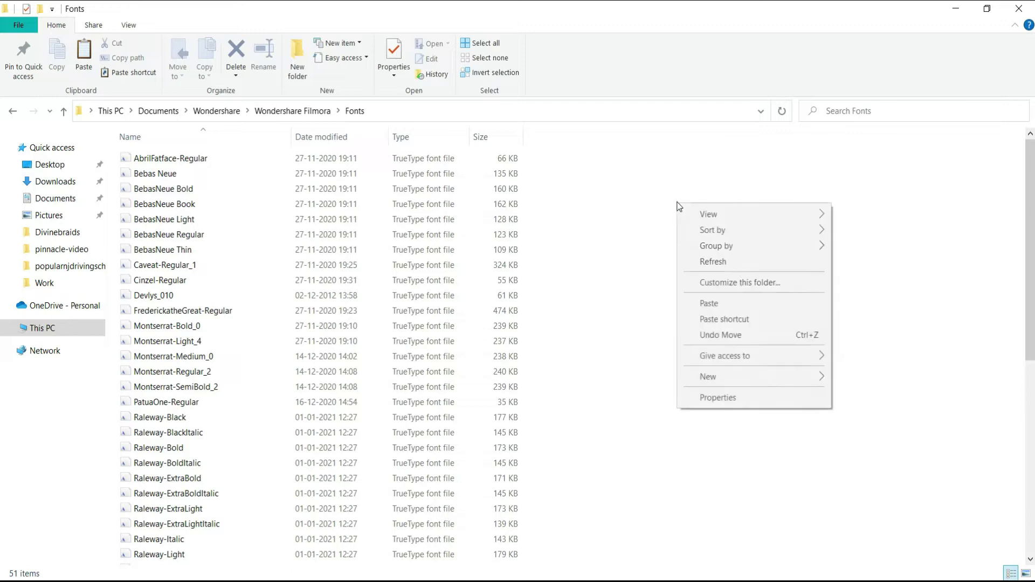
click(741, 304)
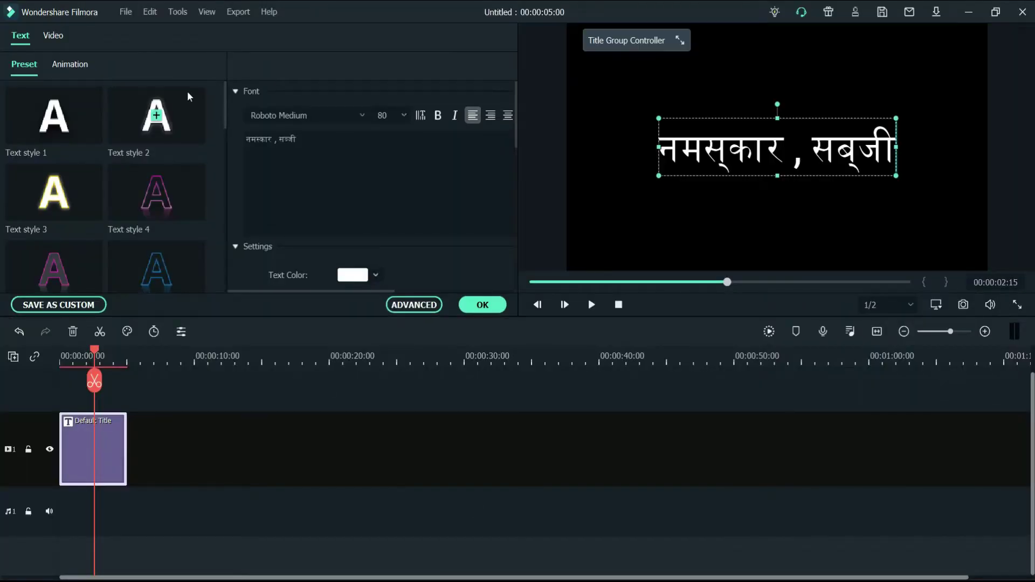
In Filmora, delete the existing title clip and add a fresh Default Title at the start of the video track.
click(472, 308)
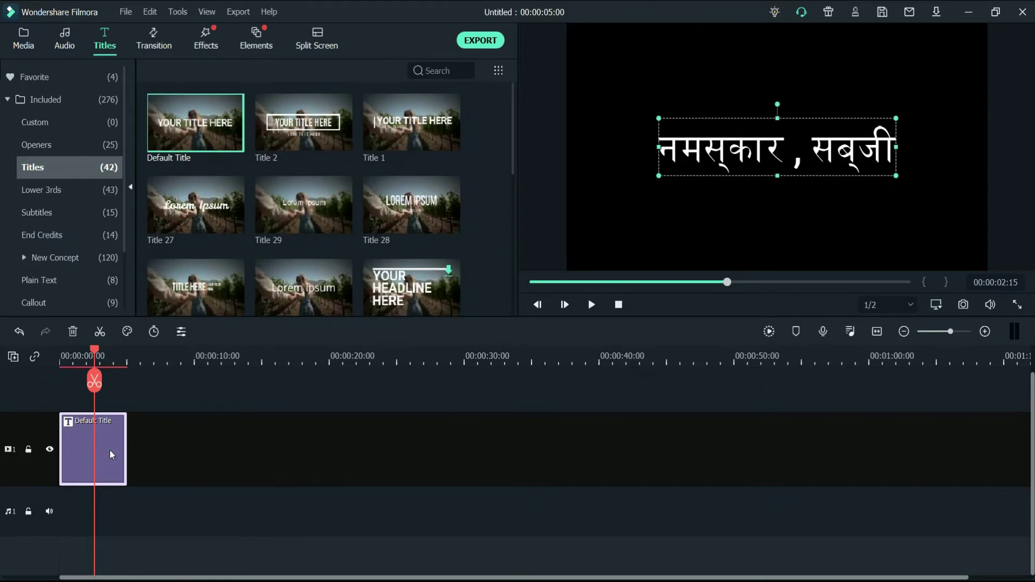
key(Delete)
drag(195, 123, 68, 450)
Replace the new title's placeholder text with "नमस्कार , सब्जी".
click(91, 345)
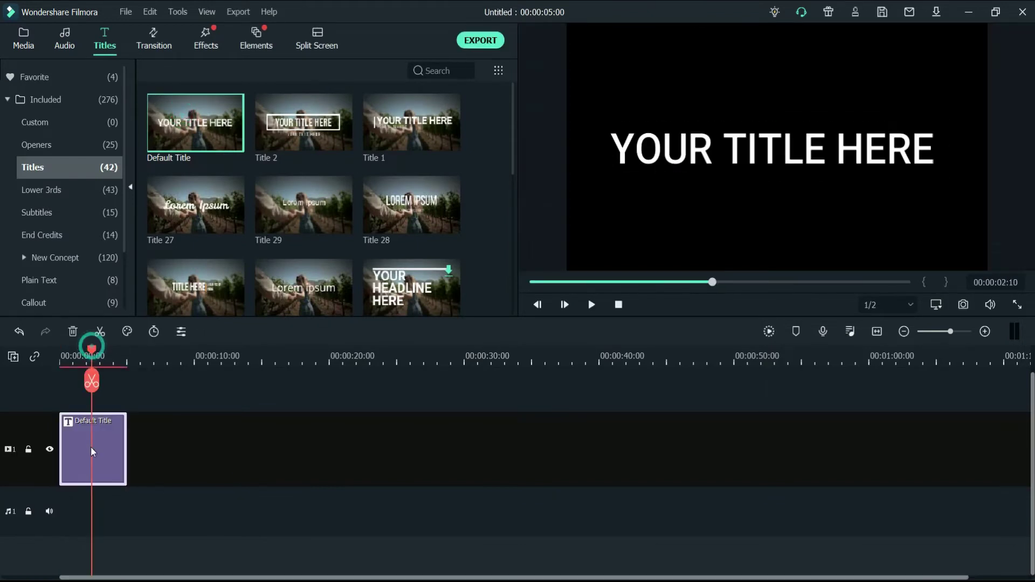
double_click(90, 446)
click(318, 141)
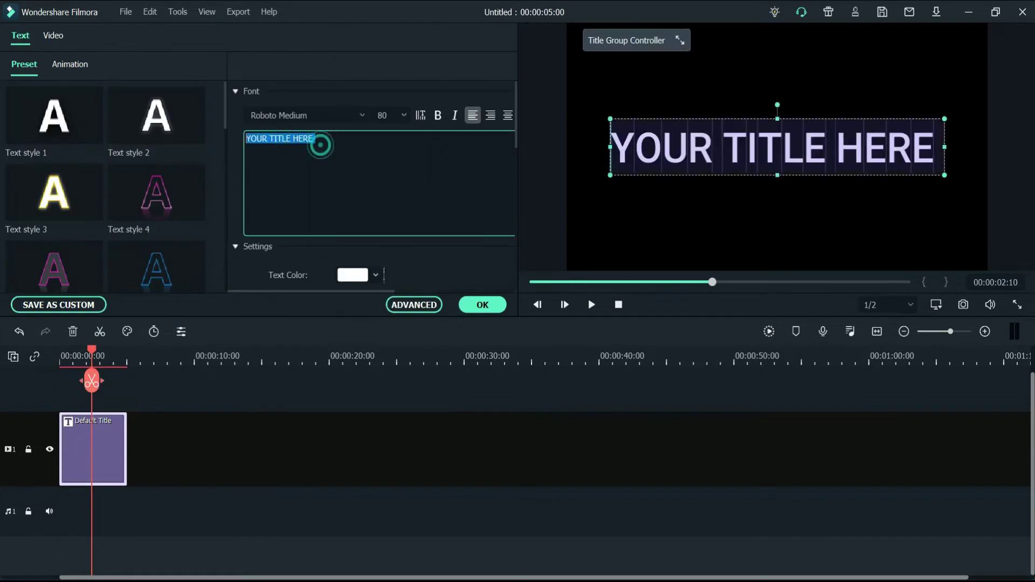
click(353, 133)
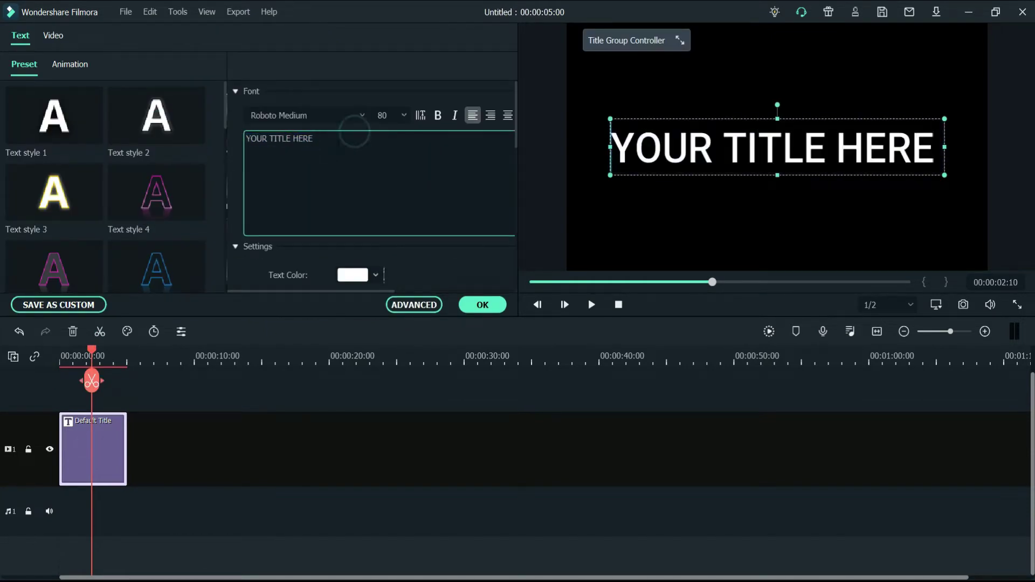
key(ctrl+a)
text(नमस्कार , सब्जी)
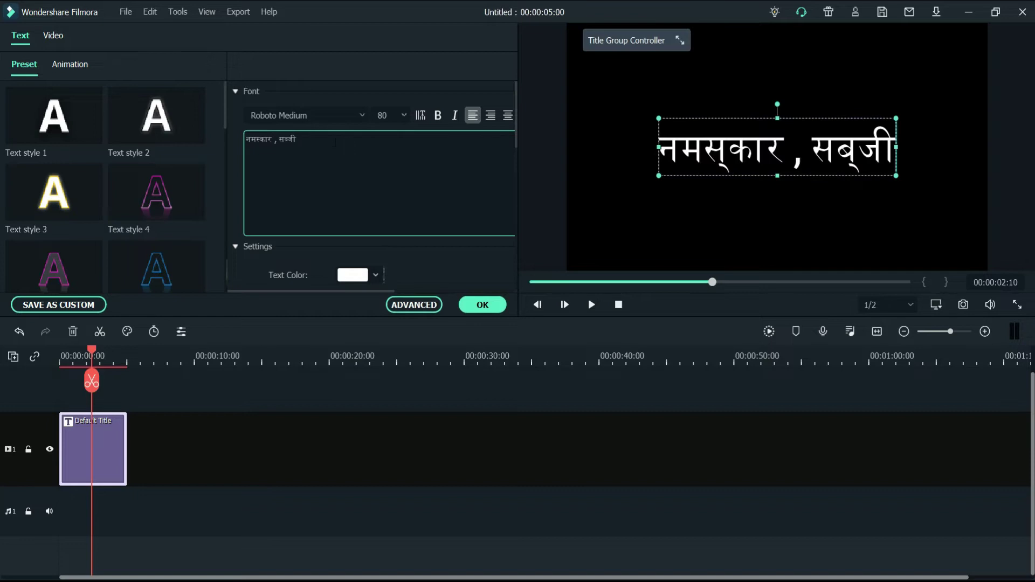
Set the title's font to Kruti Dev 010.
click(309, 115)
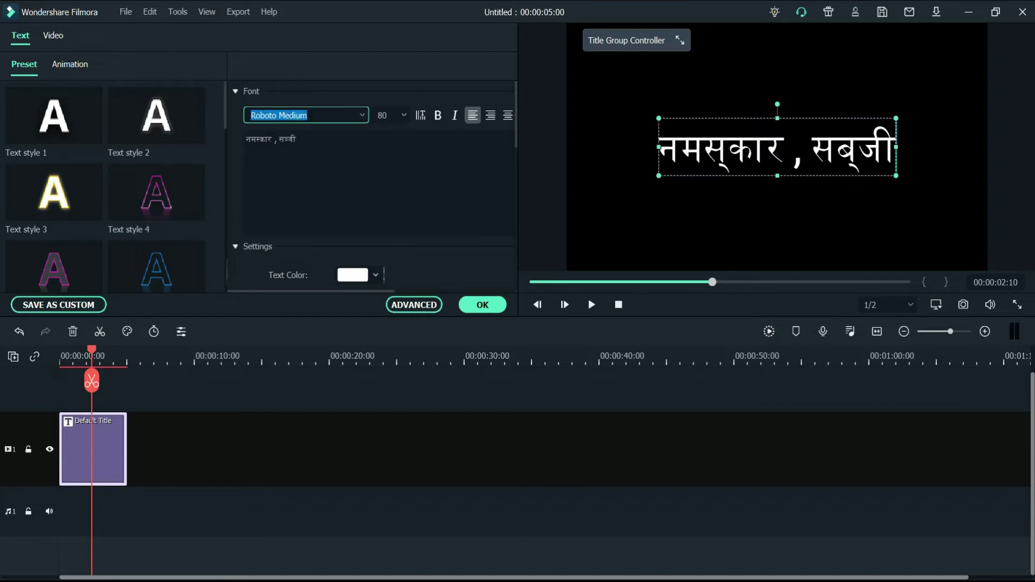
text(kruti Dev 010)
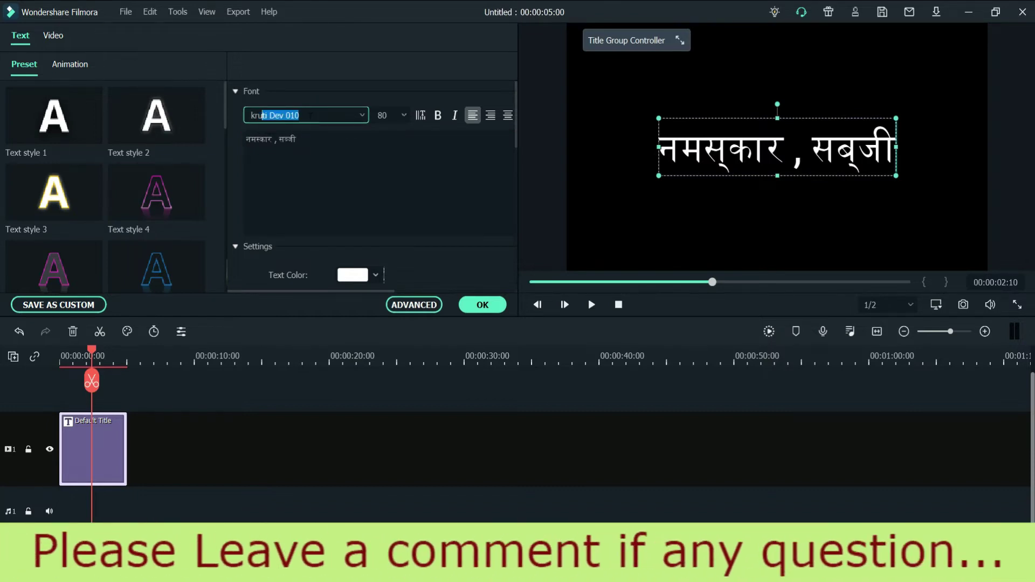
key(Return)
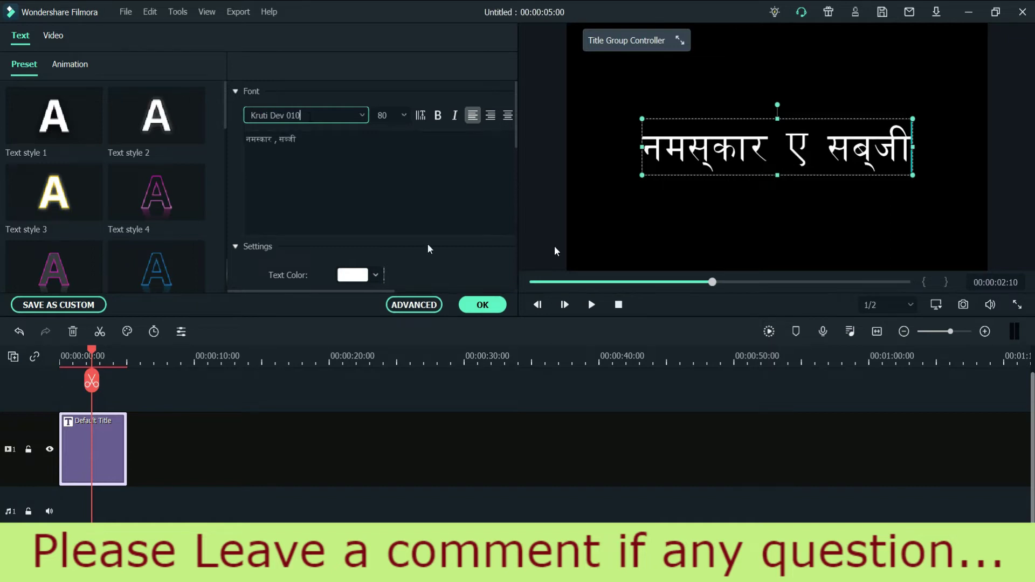
Switch to the browser and convert "नमस्कार , सब्जी" with the KrutiDev To Unicode converter.
click(354, 155)
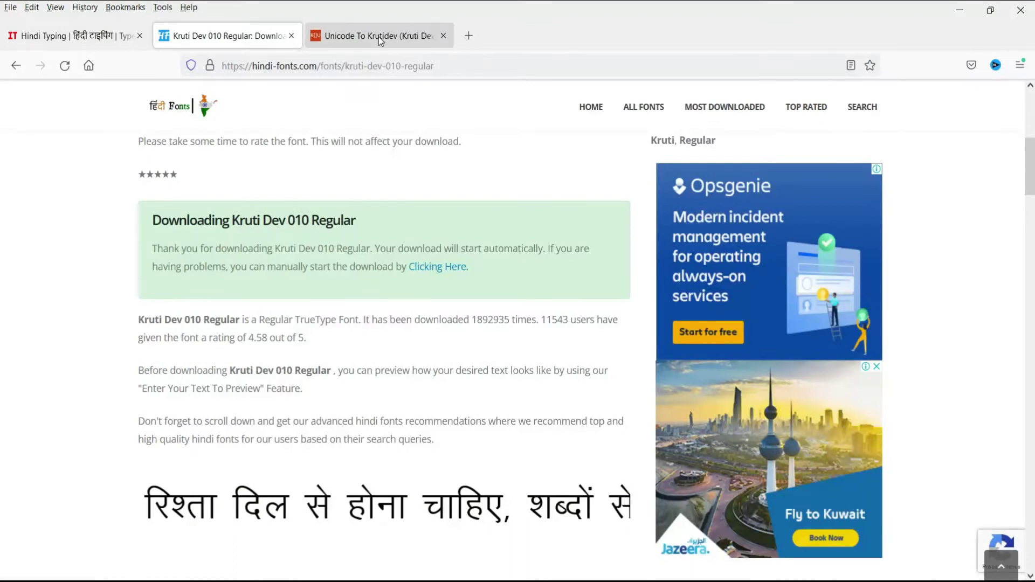
click(380, 38)
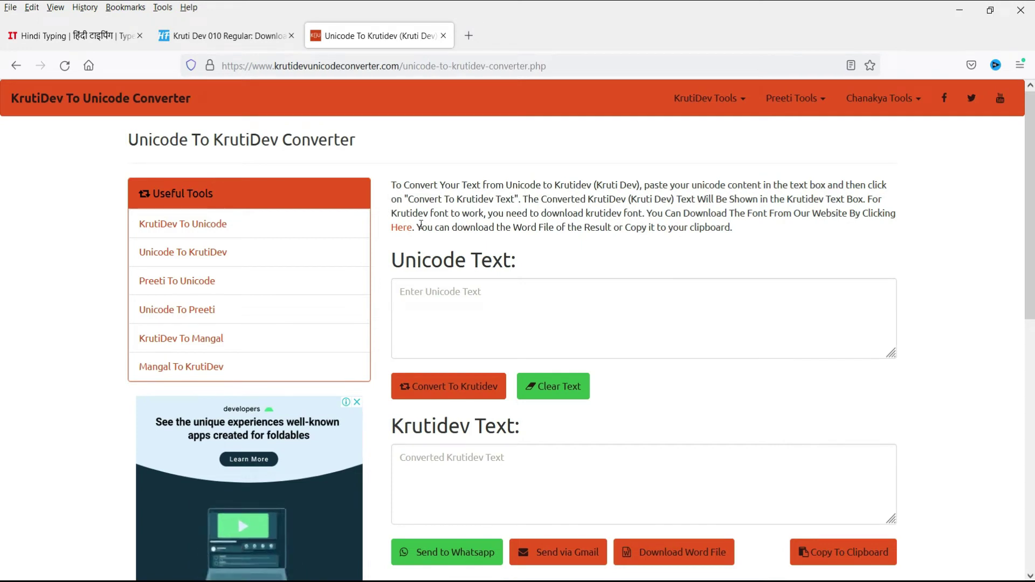
click(187, 231)
click(319, 263)
text(नमस्कार , सब्जी)
click(308, 358)
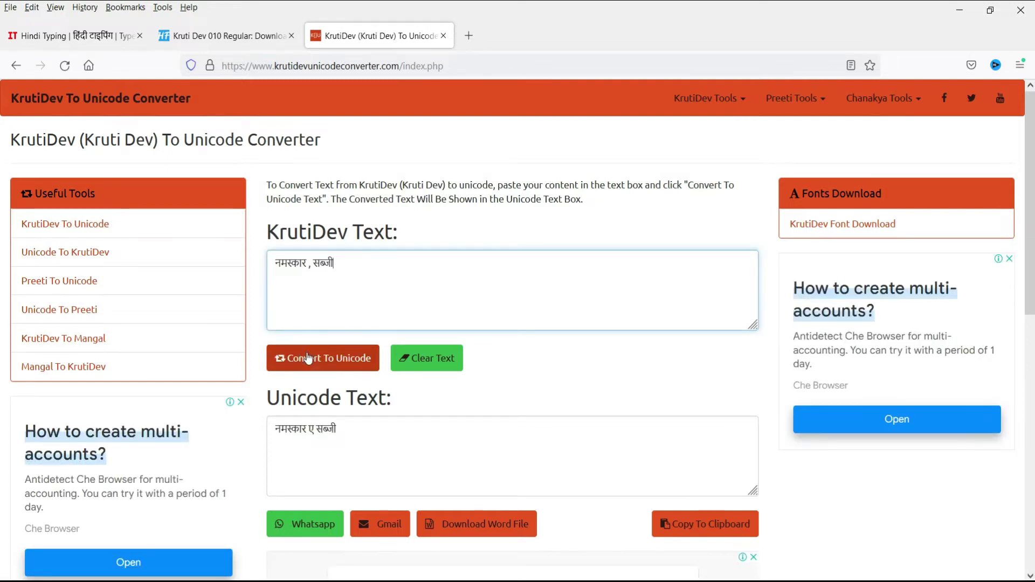
Convert the text without its comma, as "नमस्कार सब्जी", and copy the resulting Unicode text.
click(366, 442)
key(ctrl+c)
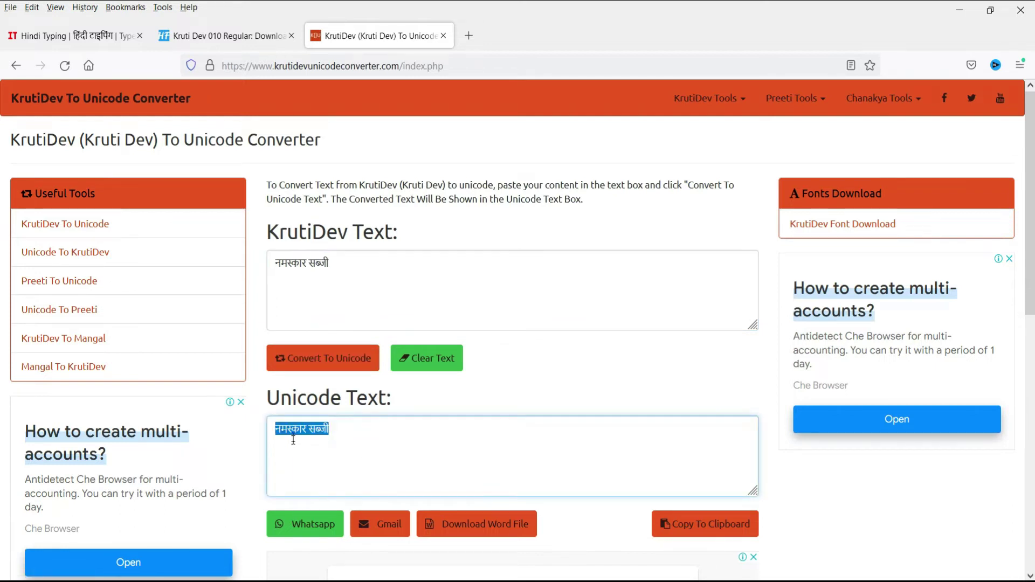
right_click(292, 440)
click(333, 240)
Return to Filmora and replace the title's text with the copied "नमस्कार सब्जी".
key(alt+Tab)
click(335, 138)
key(ctrl+a)
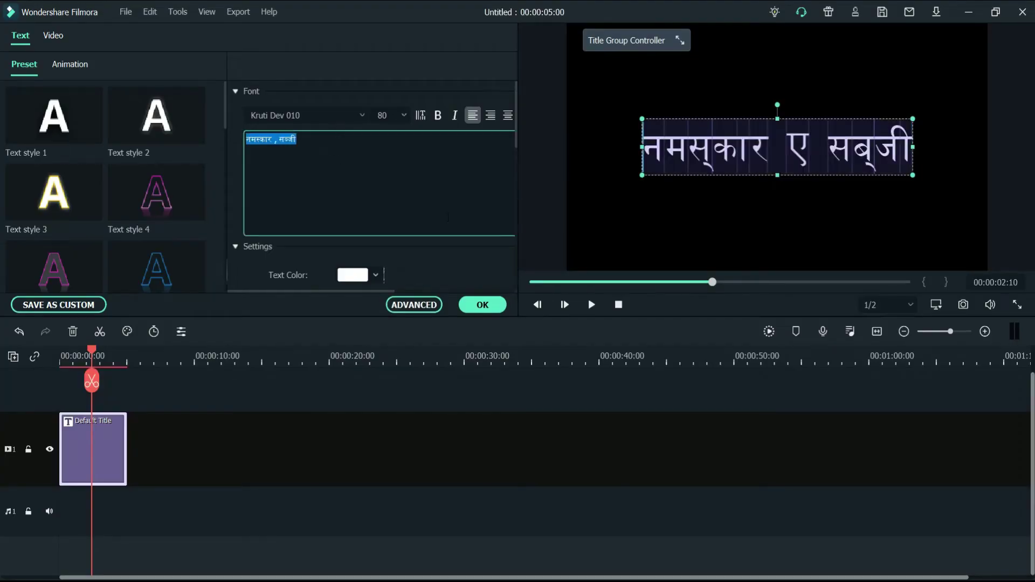
key(BackSpace)
key(ctrl+v)
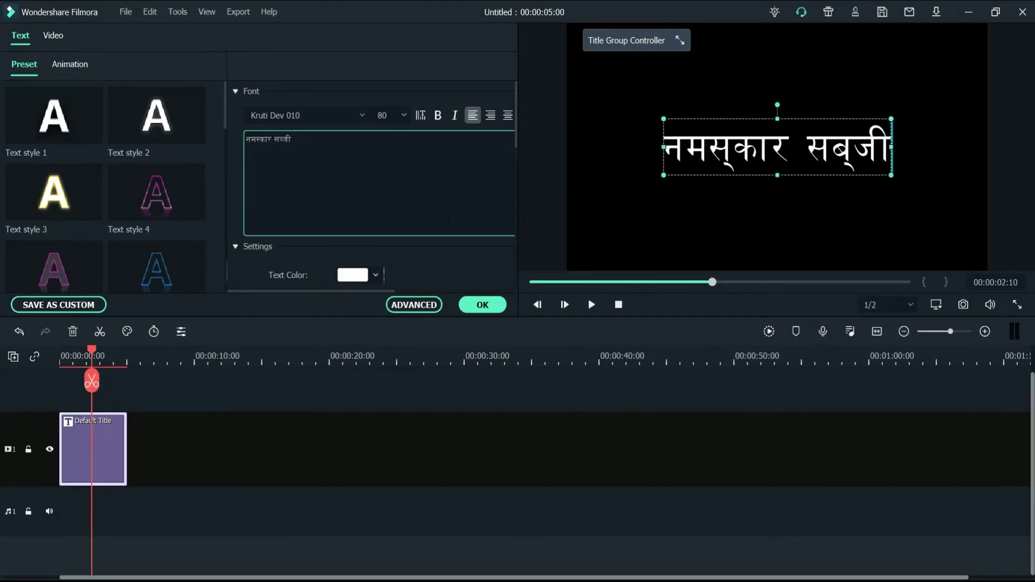
Switch to the browser, convert "नमस्कार सब्जी" with the Unicode To KrutiDev converter and copy the resulting "ueLdkj lCth".
key(Return)
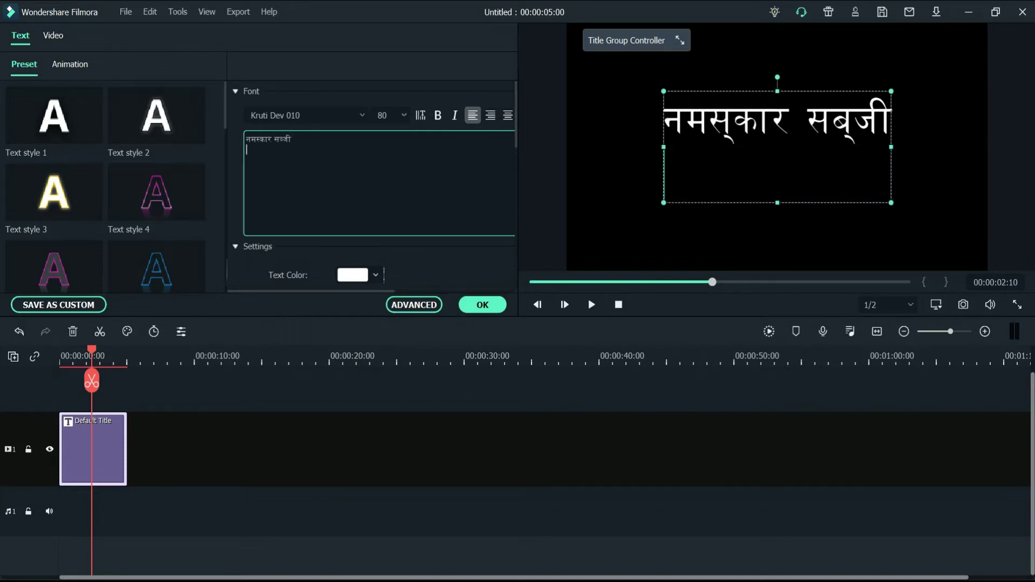
key(alt+Tab)
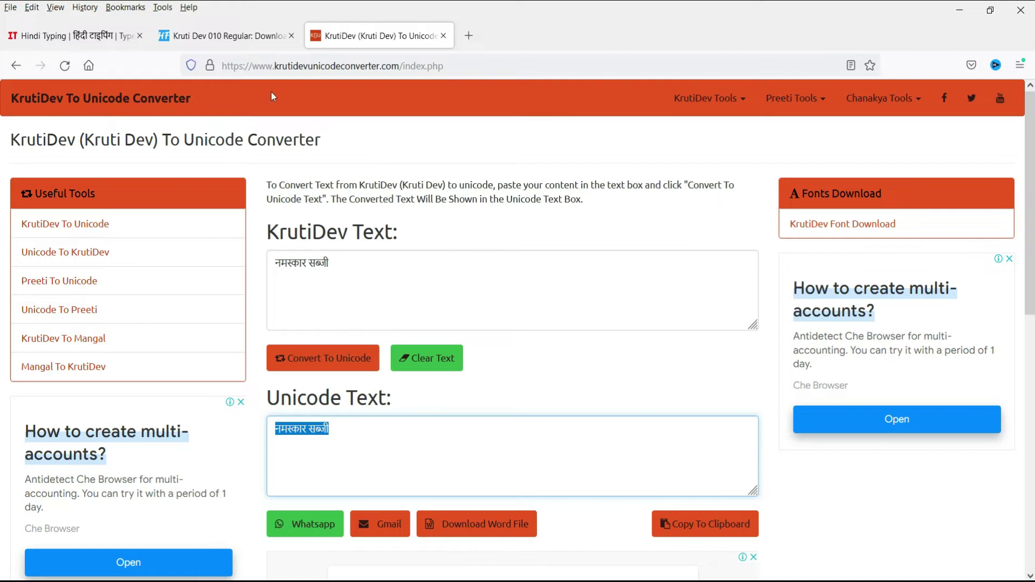
click(63, 257)
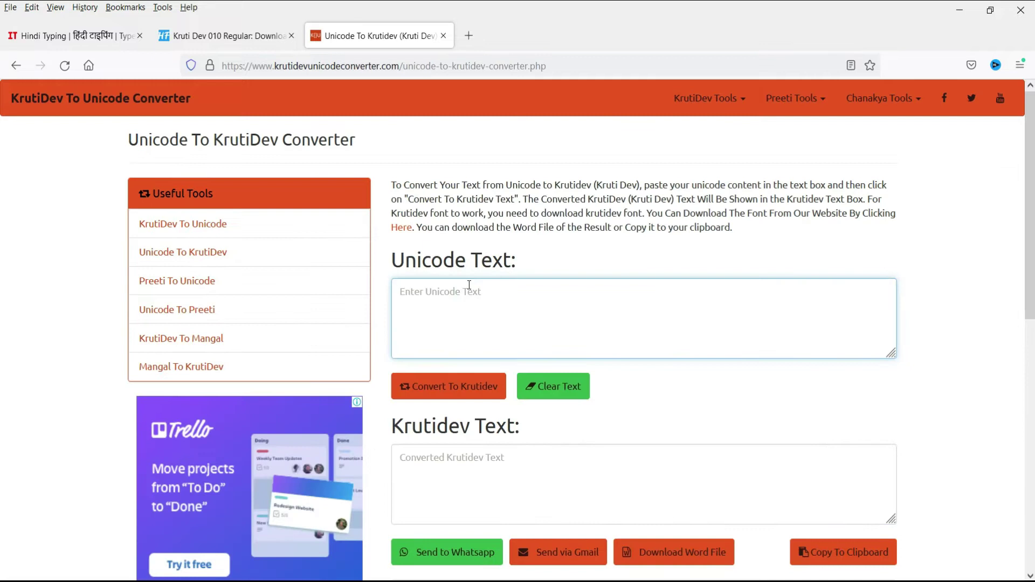
key(ctrl+v)
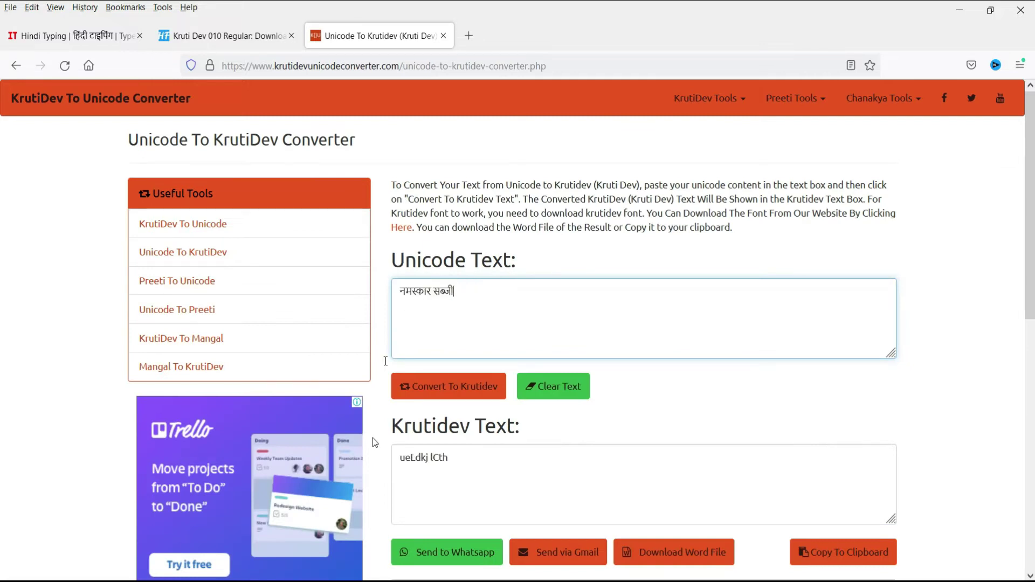
drag(448, 457, 396, 457)
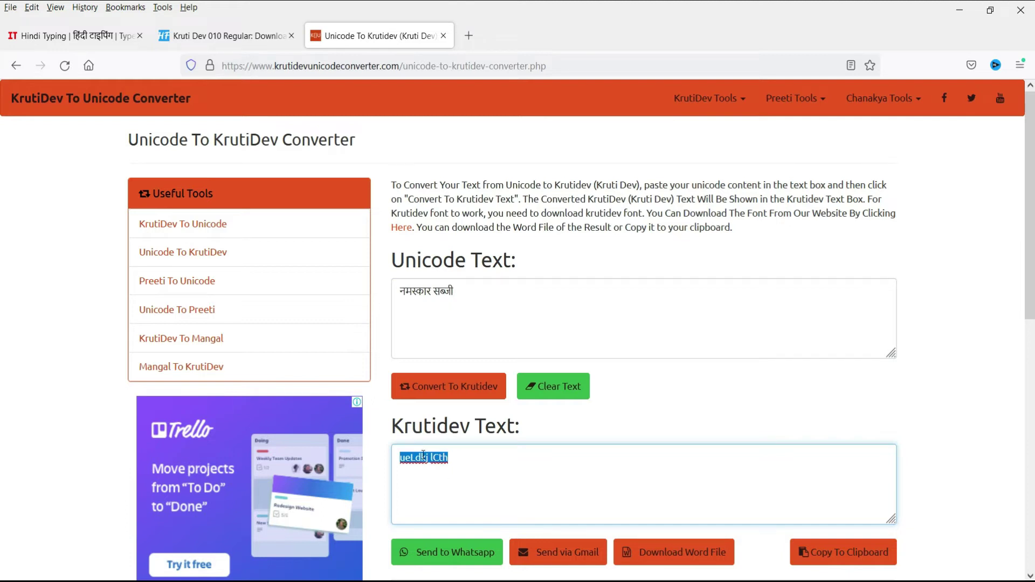
right_click(423, 456)
click(475, 262)
Return to Filmora, replace the title's text with the copied "ueLdkj lCth" and remove the empty line.
key(alt+Tab)
key(ctrl+a)
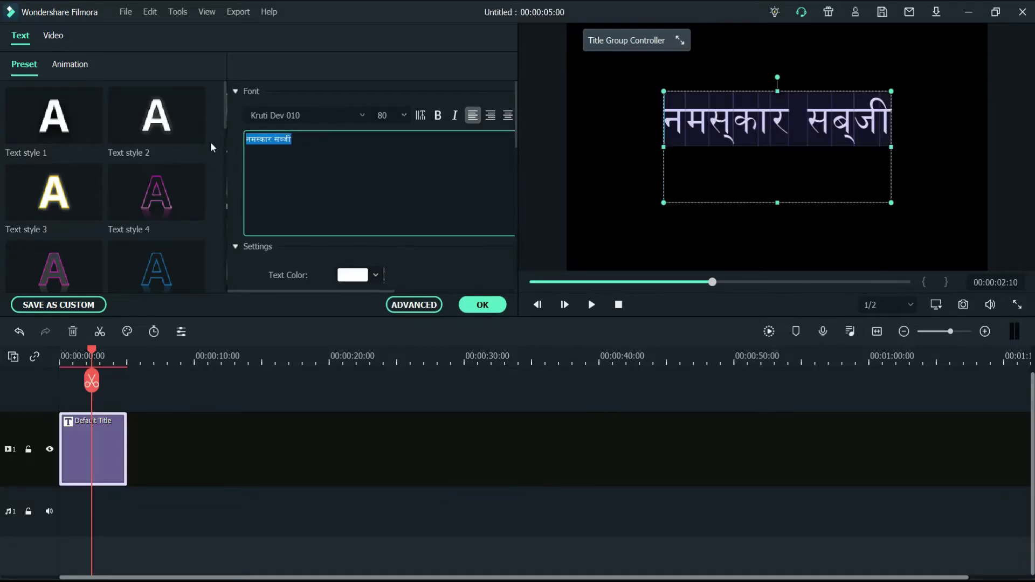
key(BackSpace)
click(290, 165)
key(ctrl+v)
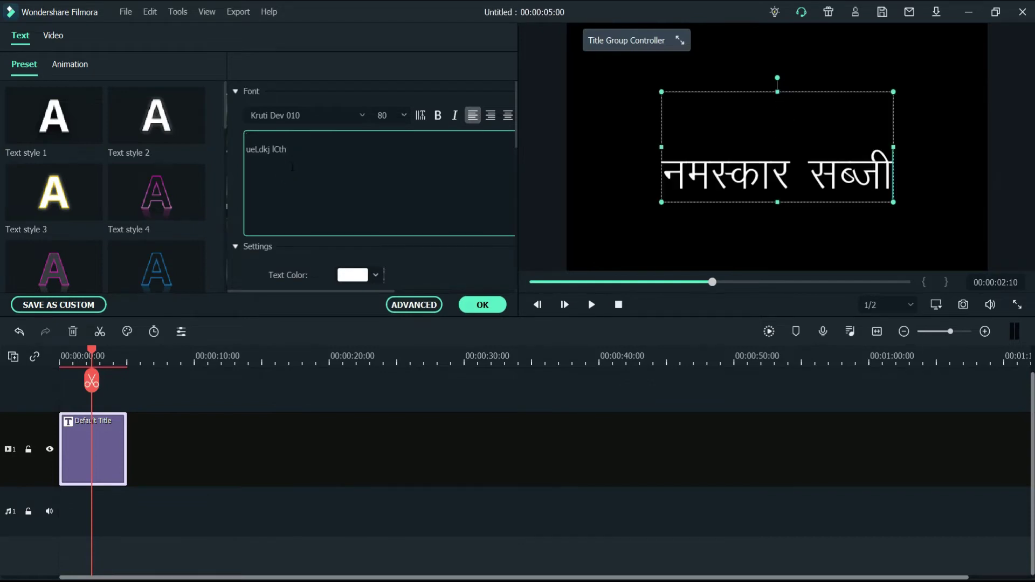
click(301, 140)
key(Delete)
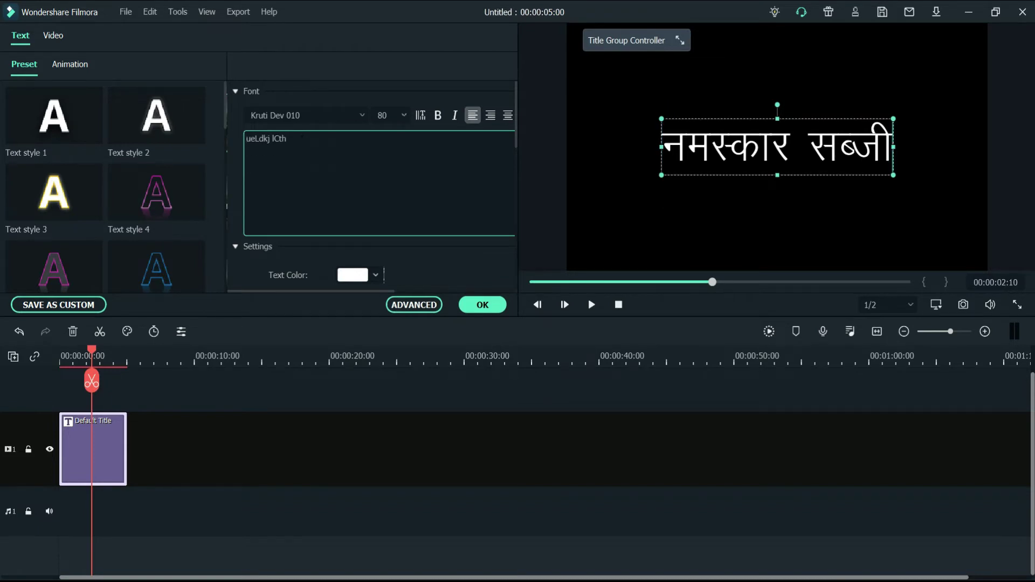
Switch to the browser, convert "नमस्कार , सब्जी , जुगनू" with the KrutiDev To Unicode converter and copy the Unicode text.
click(572, 534)
click(603, 290)
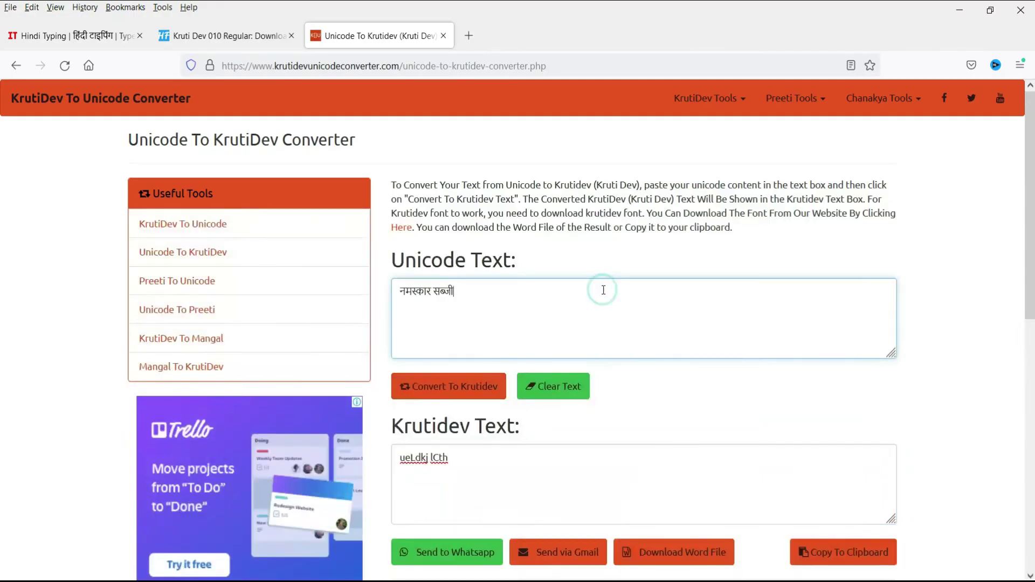
click(191, 235)
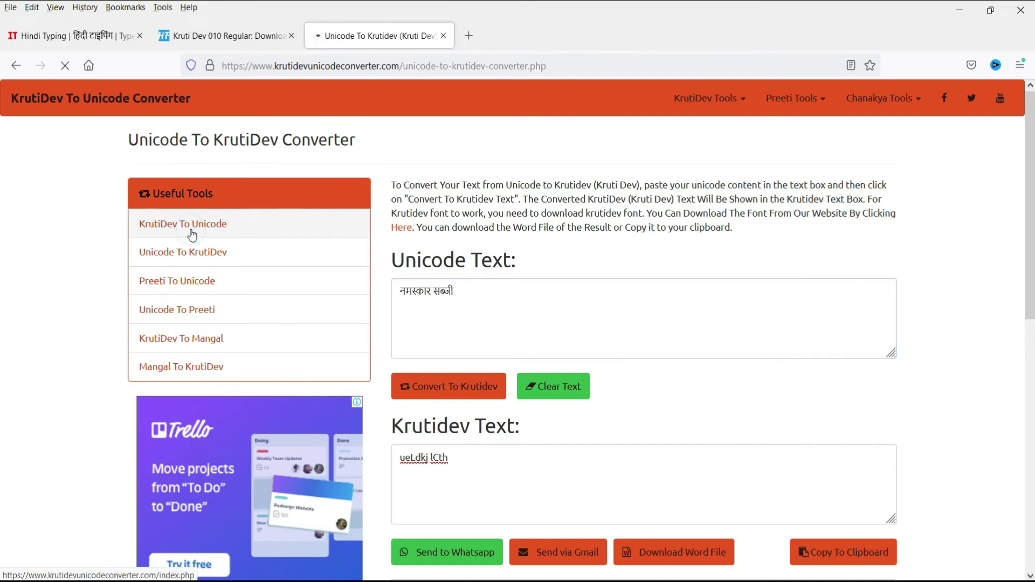
click(342, 263)
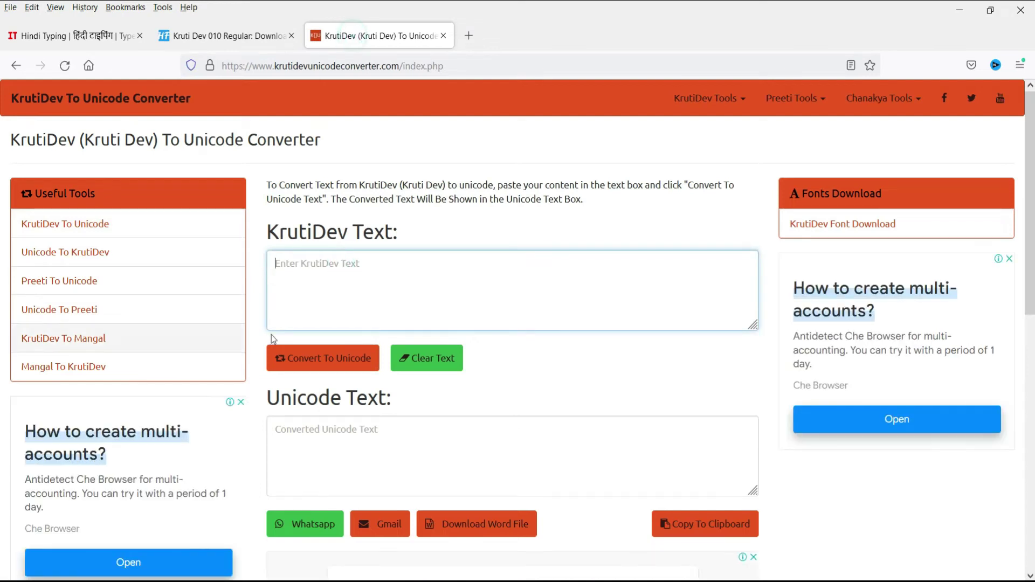
key(ctrl+v)
click(322, 365)
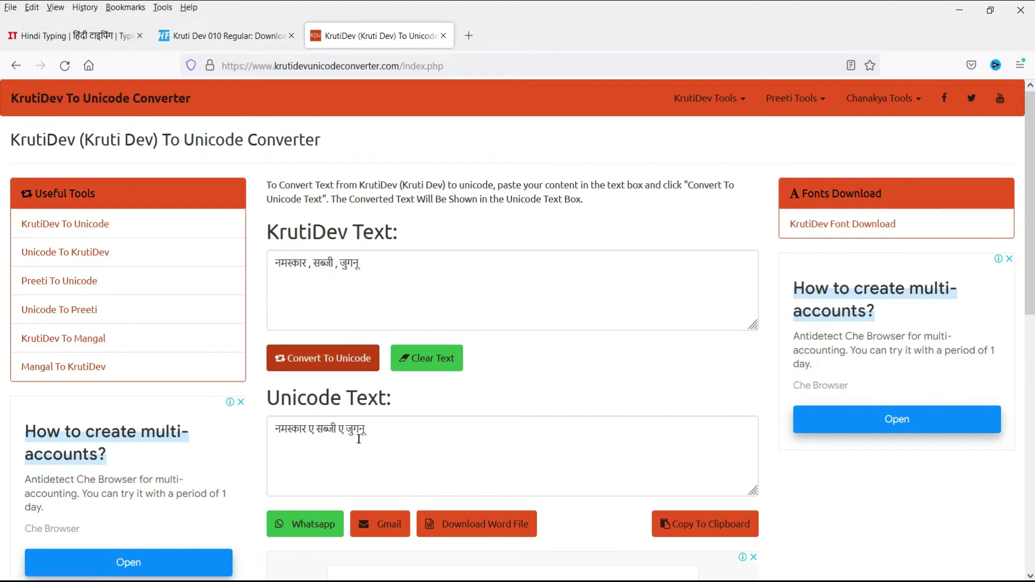
click(407, 432)
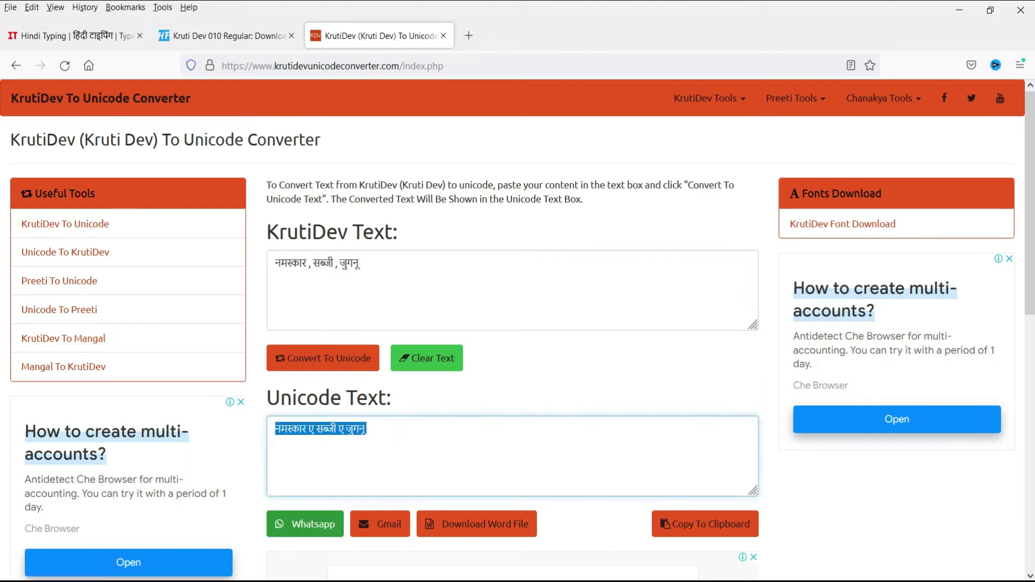
Return to Filmora and replace the title's text with the copied "नमस्कार ए सब्जी ए जुगनू".
key(alt+Tab)
click(339, 147)
key(ctrl+a)
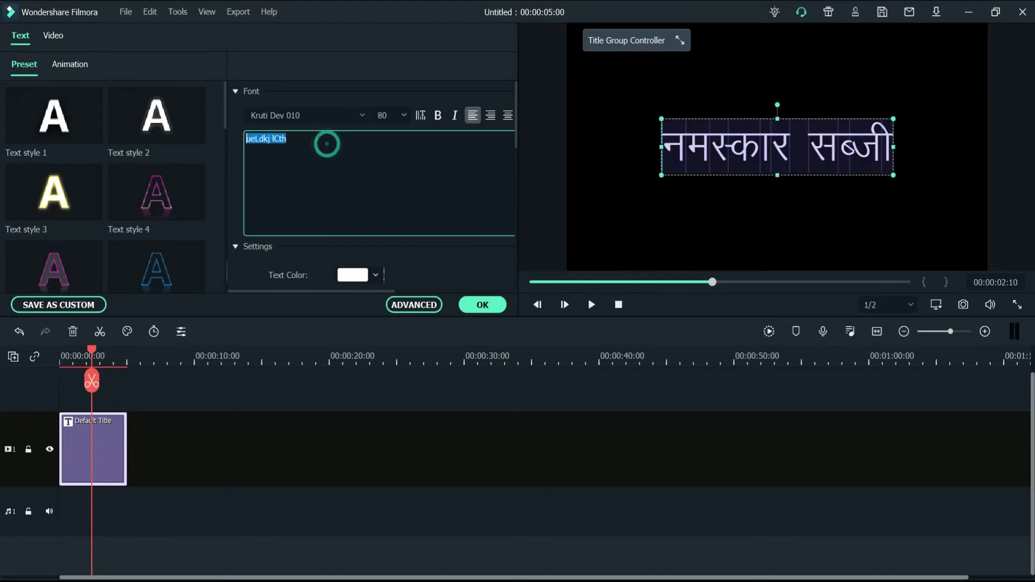
key(ctrl+v)
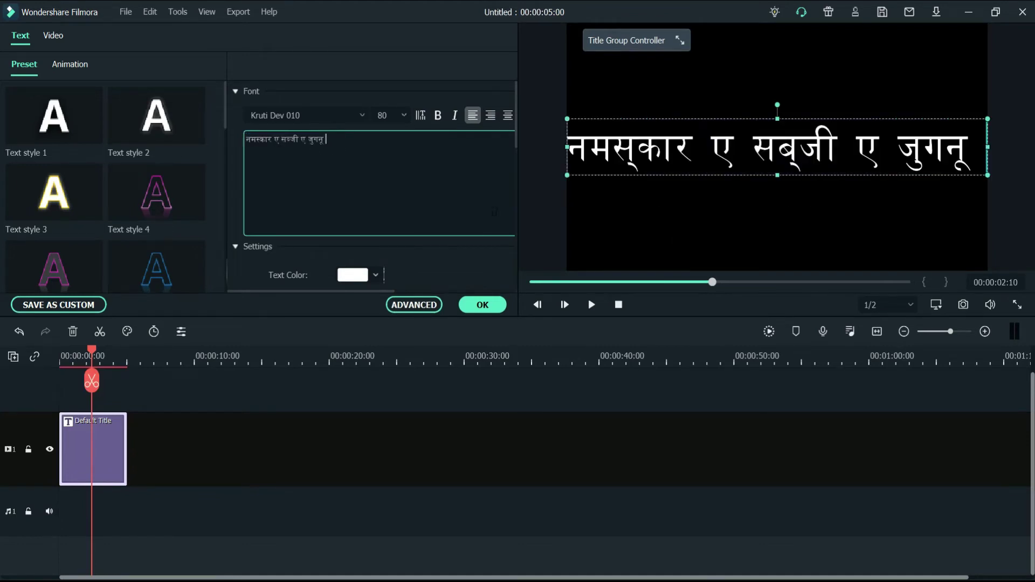
Switch to the browser, convert "नमस्कार ए सब्जी ए जुगनू" with the Unicode To KrutiDev converter and copy the Krutidev text.
key(alt+Tab)
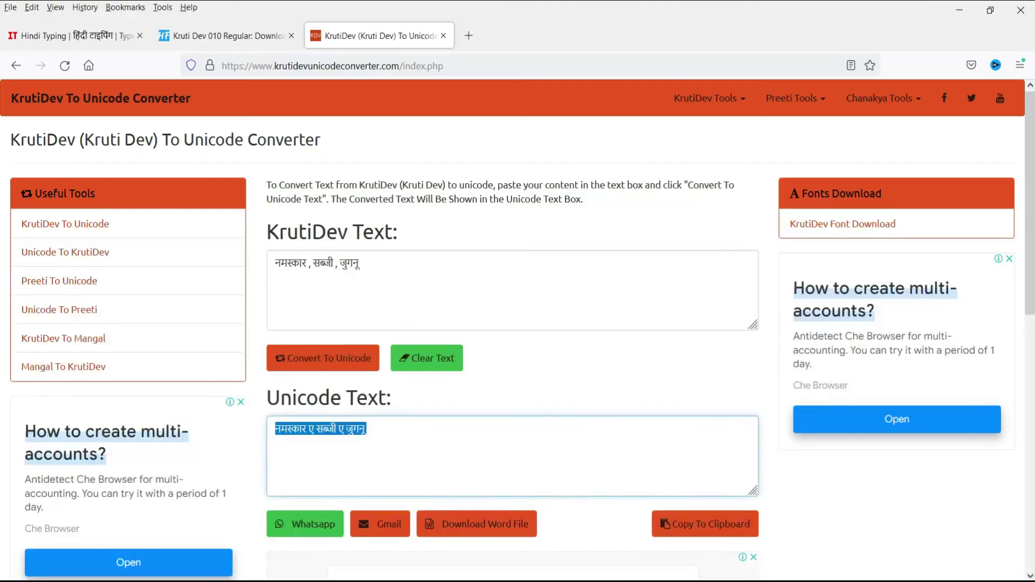
click(404, 270)
click(65, 255)
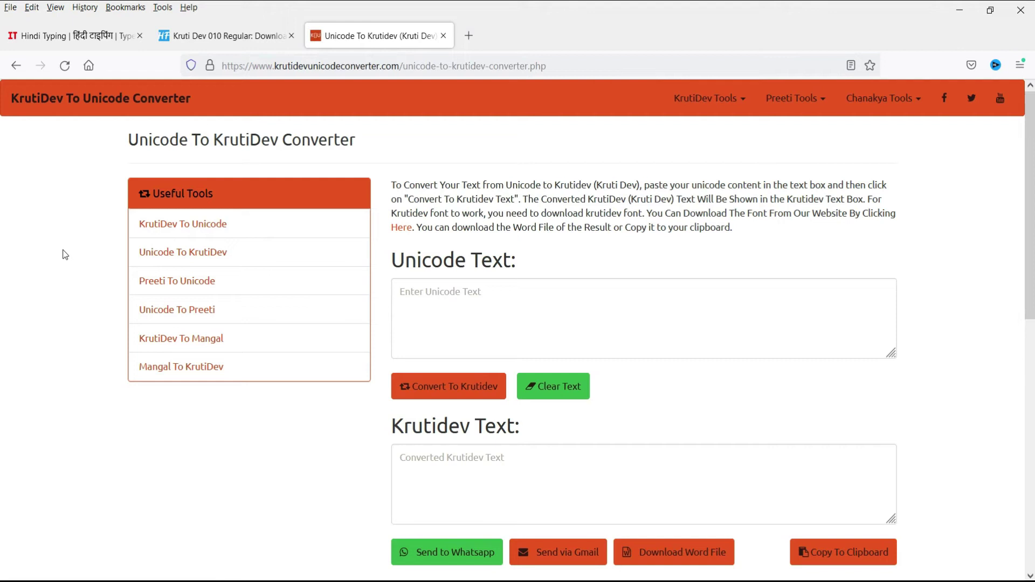
click(458, 469)
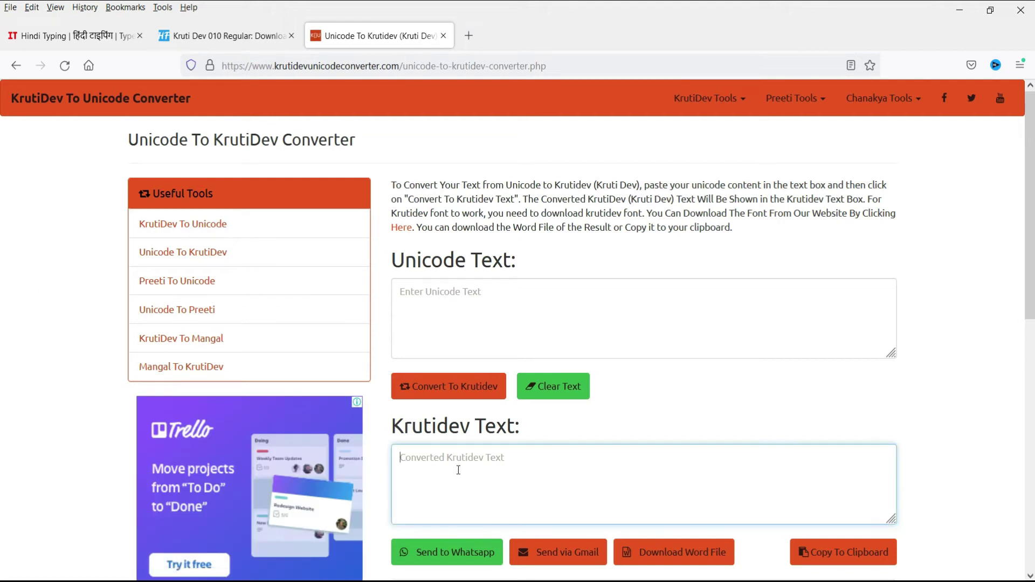
click(470, 309)
key(ctrl+v)
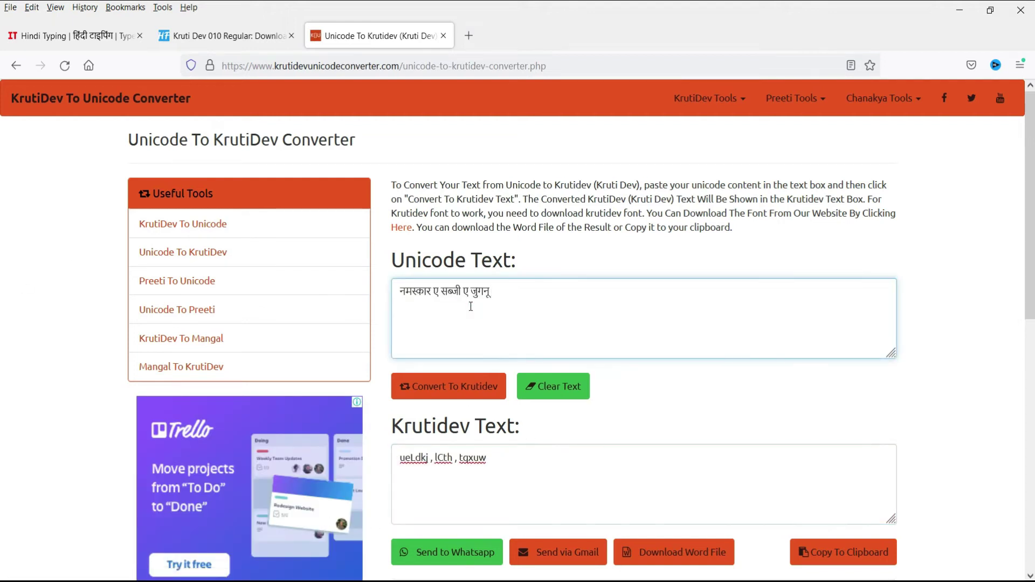
triple_click(505, 460)
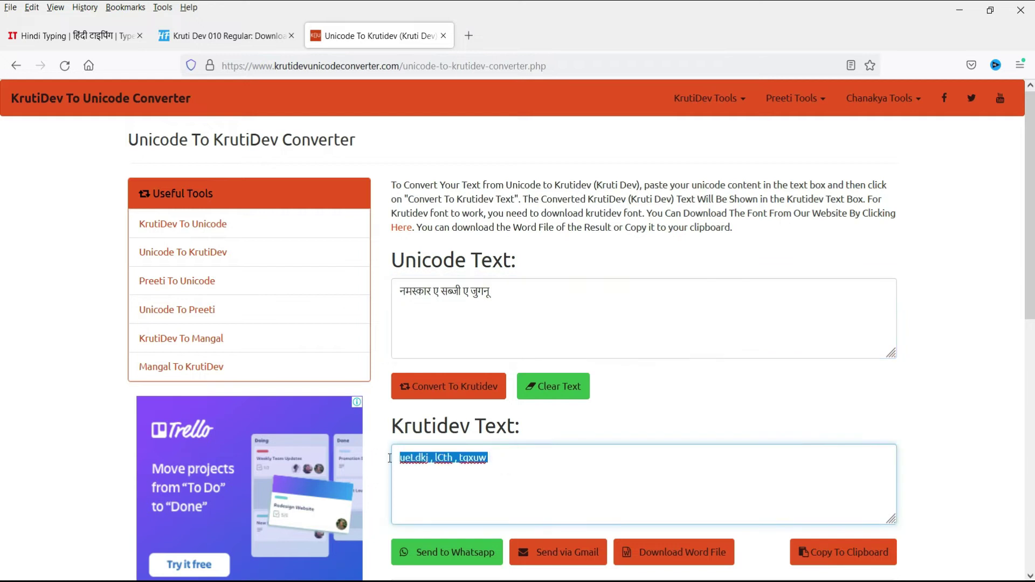
right_click(436, 461)
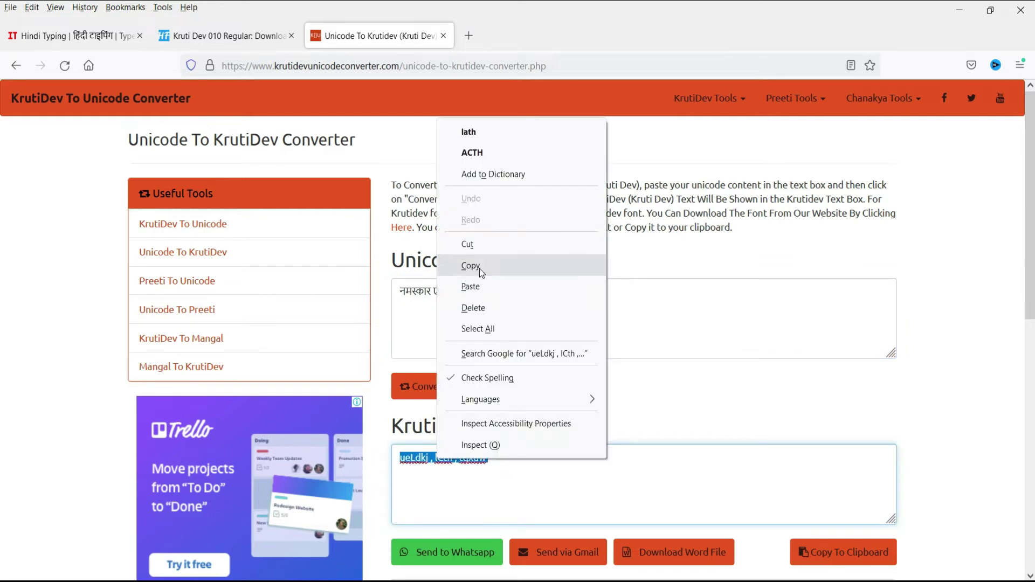
click(478, 266)
Return to Filmora and replace the title's text with the copied "ueLdkj , lCth , tqxuw".
click(515, 480)
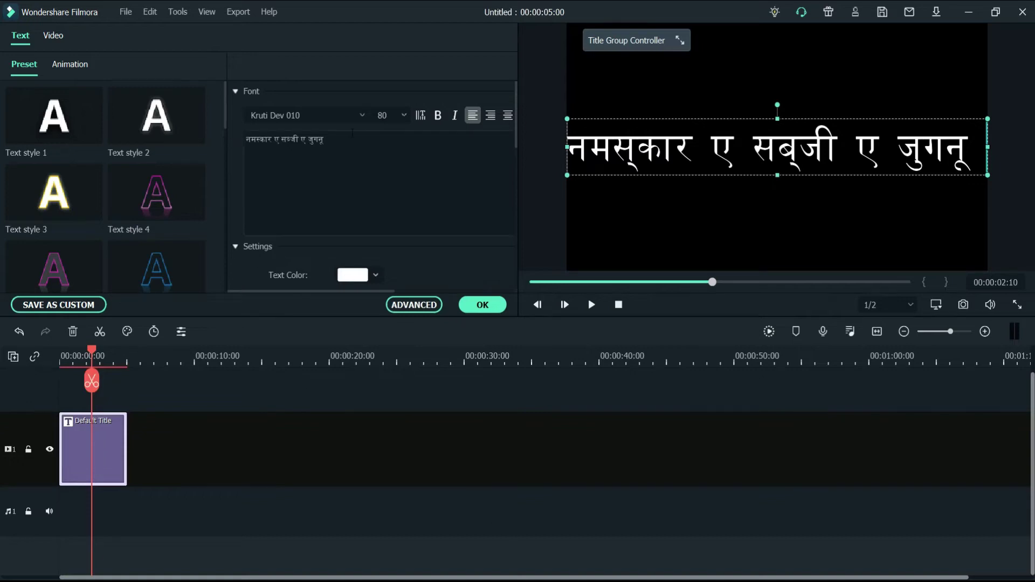
click(351, 133)
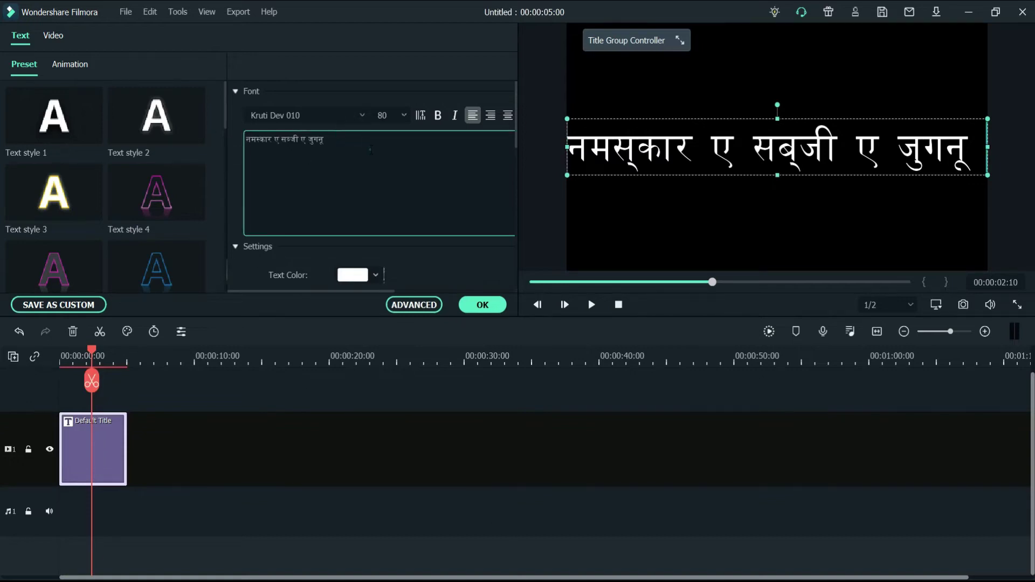
key(ctrl+a)
key(ctrl+v)
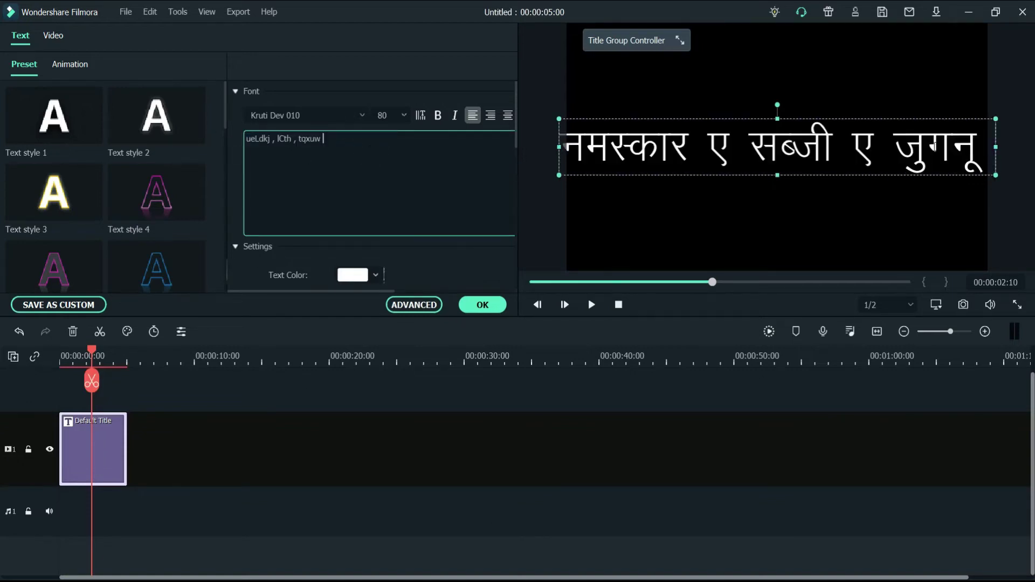
Remove both commas and the extra spaces from the title's text, leaving "ueLdkj lCth tqxuw".
click(273, 139)
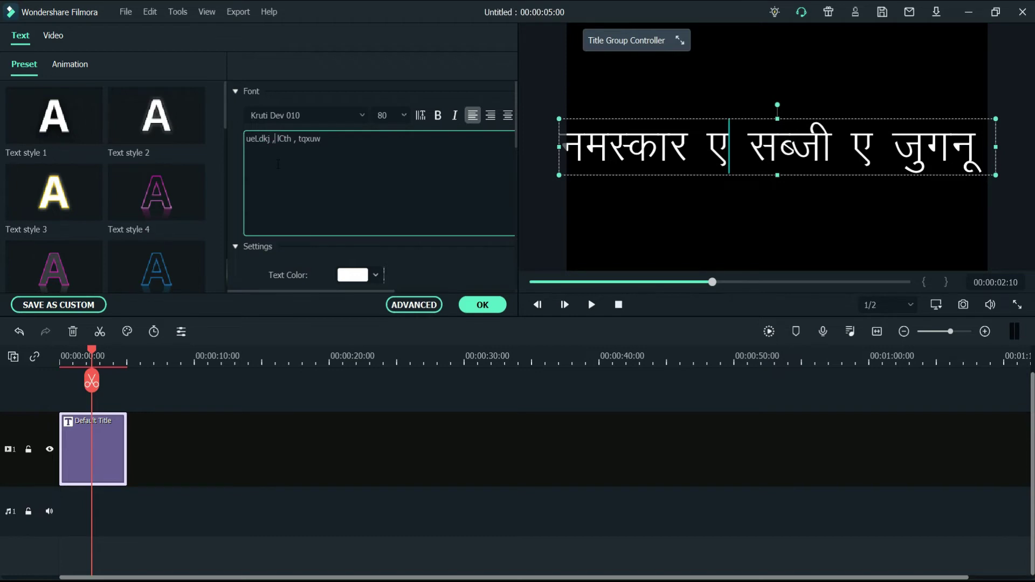
key(BackSpace)
key(BackSpace)
text(,)
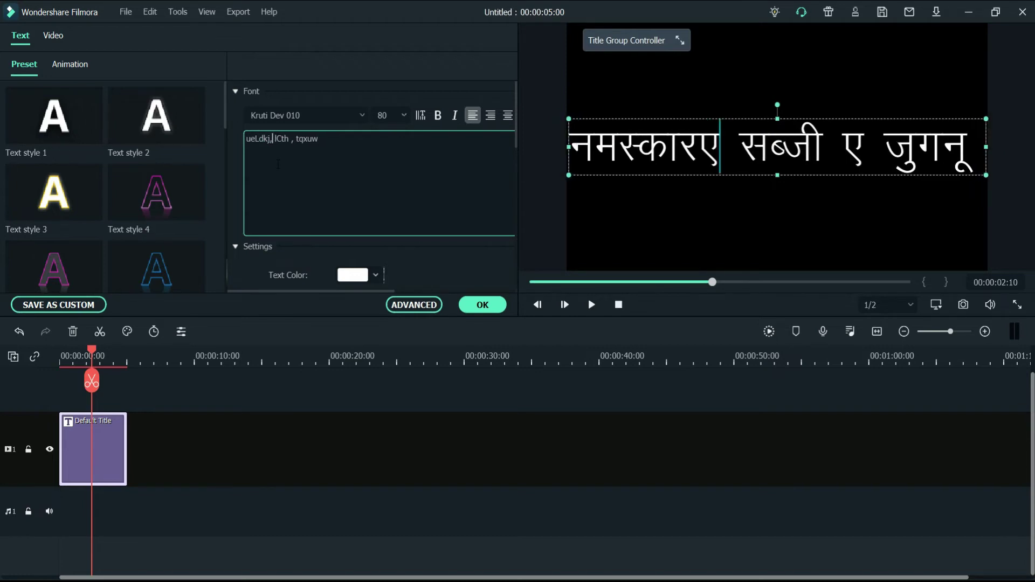
key(BackSpace)
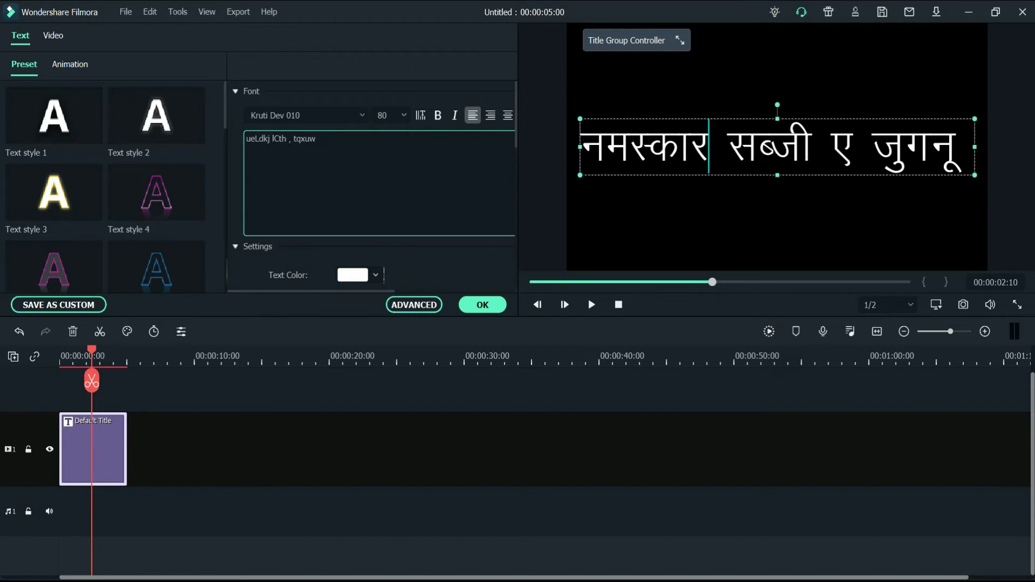
click(289, 139)
key(BackSpace)
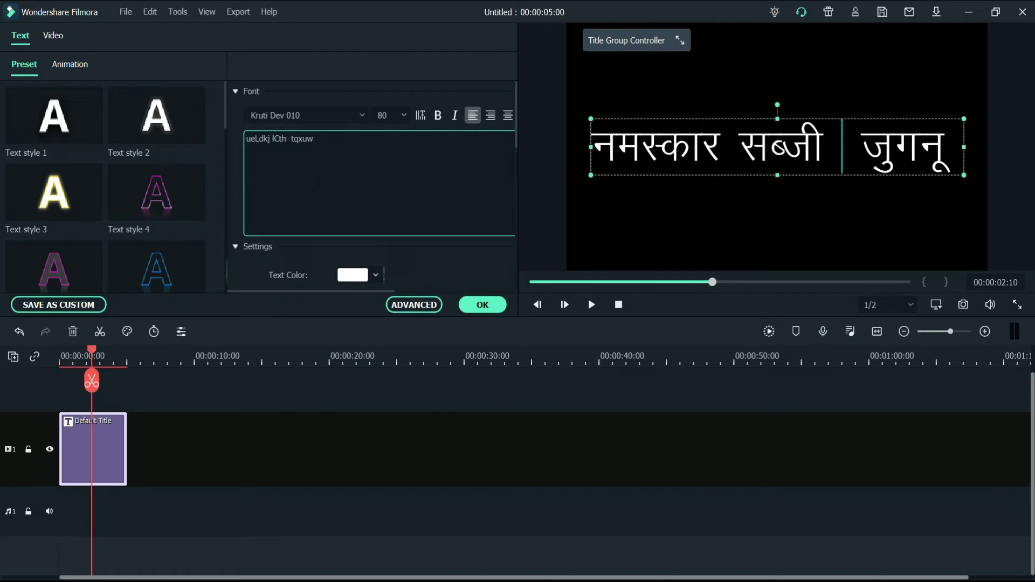
key(BackSpace)
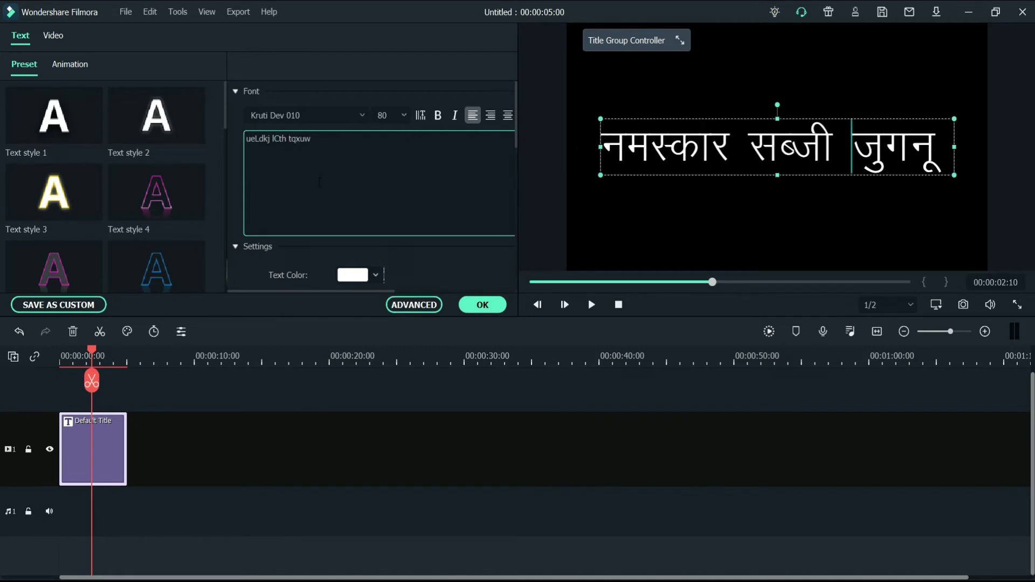
click(339, 140)
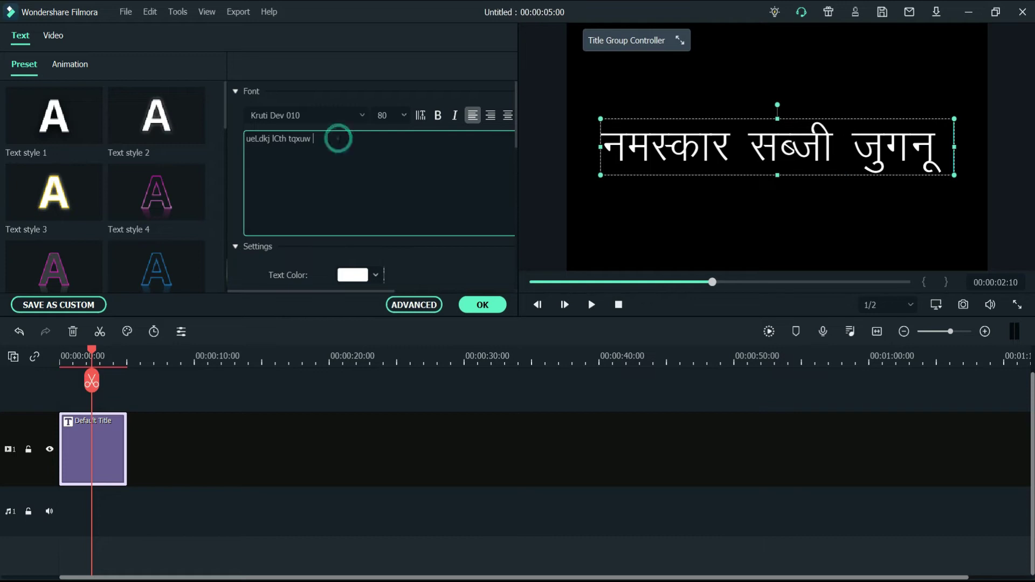
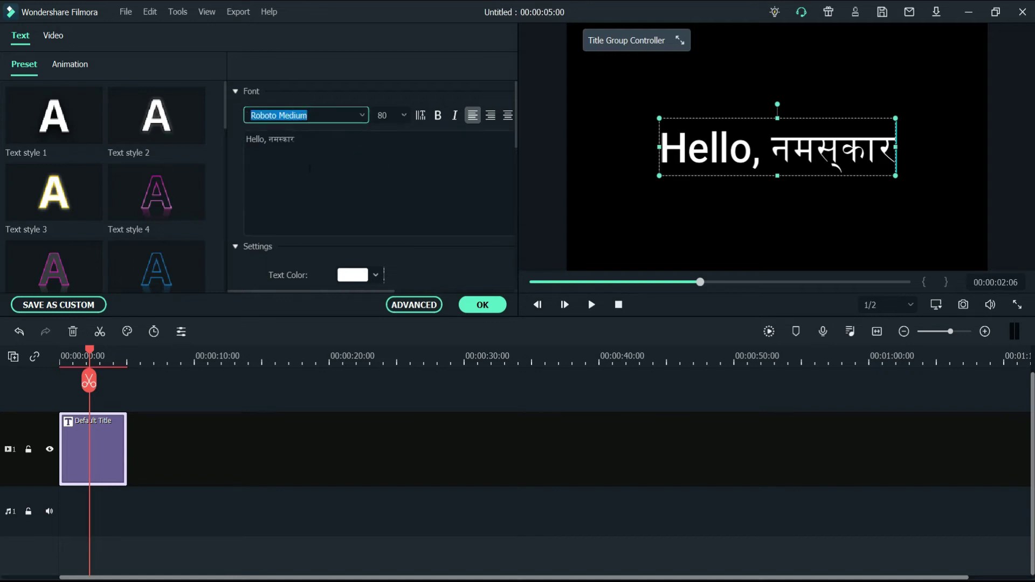
Set the font of the "Hello, नमस्कार" title to Kruti Dev 010 and accept the title edits.
text(kruti Dev 010)
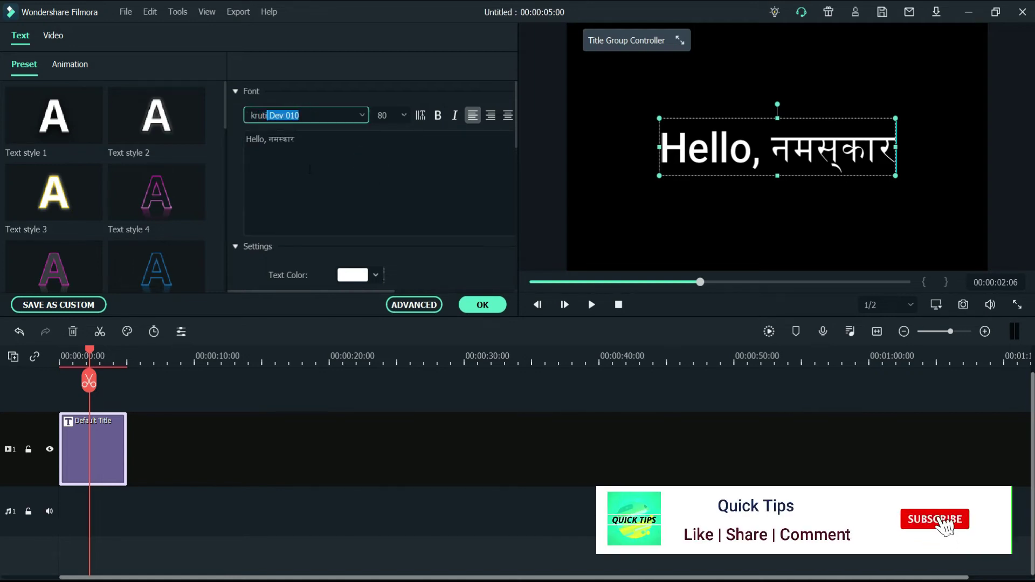
key(Return)
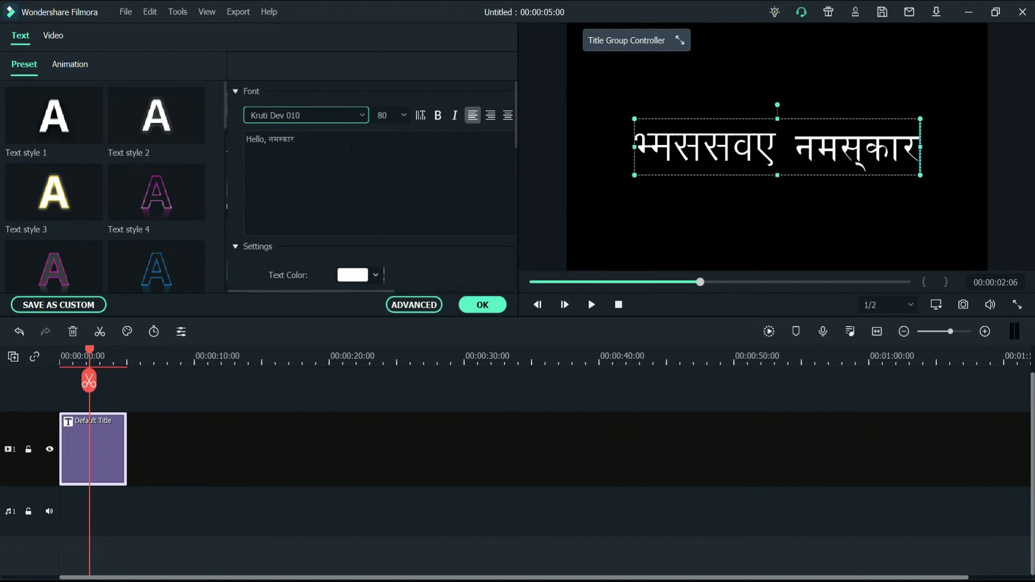
click(481, 305)
Delete the title clip from the timeline and place a new Default Title at the start of video track 1.
click(270, 446)
click(94, 443)
key(Delete)
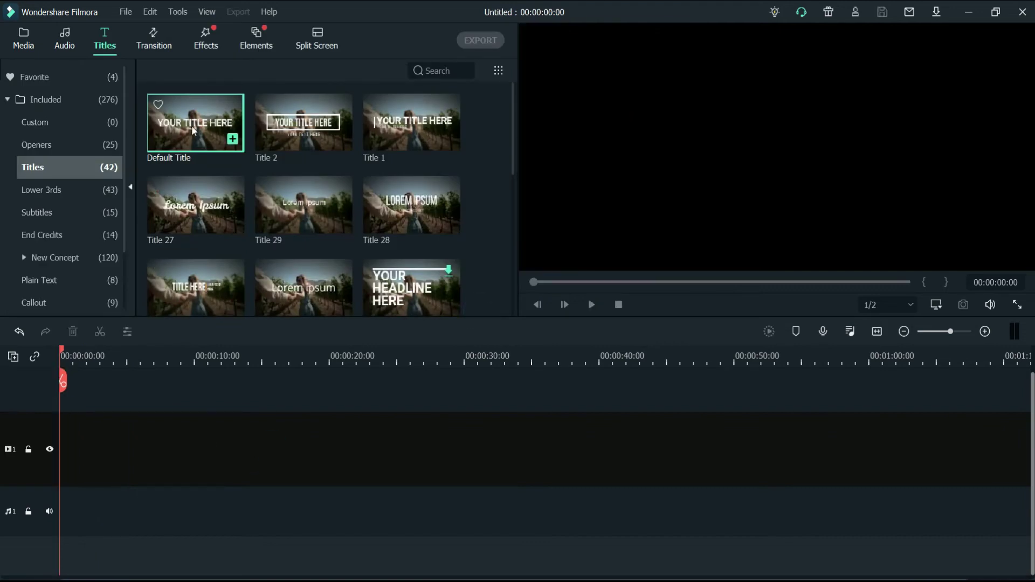
drag(197, 117, 48, 464)
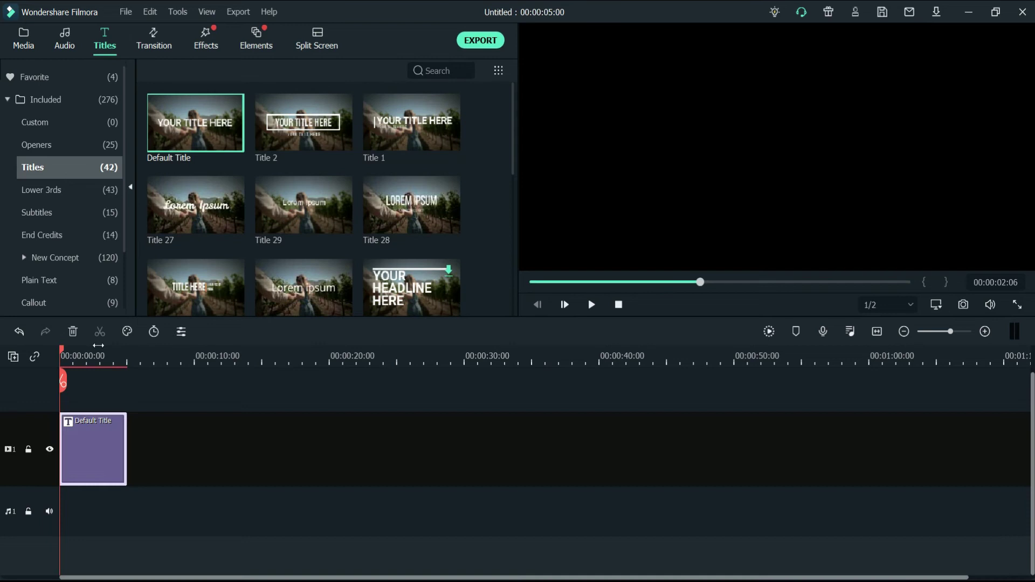
Open the new Default Title for editing and replace its placeholder text with "Hello," followed by a space.
double_click(90, 438)
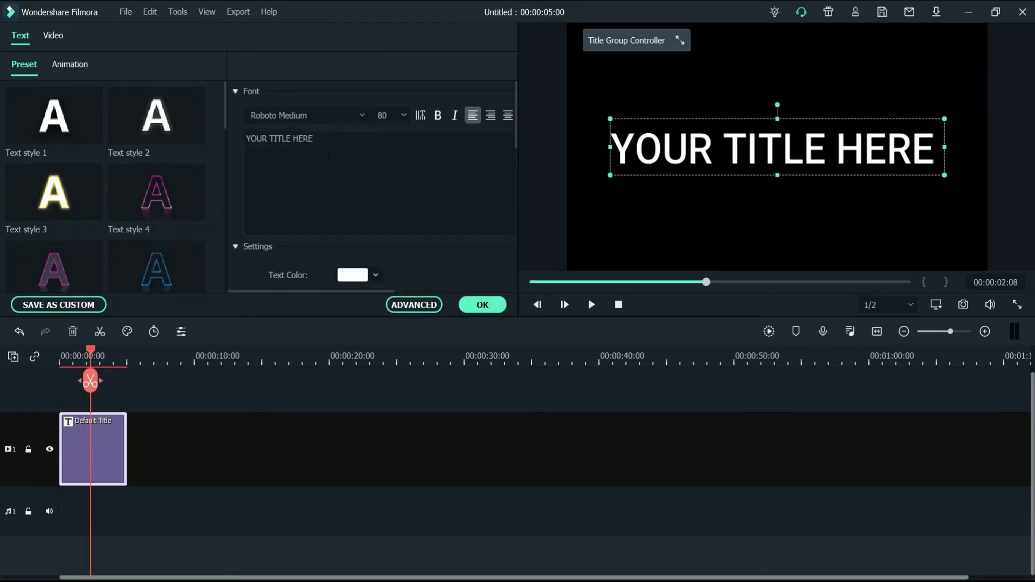
click(332, 139)
text(Hello)
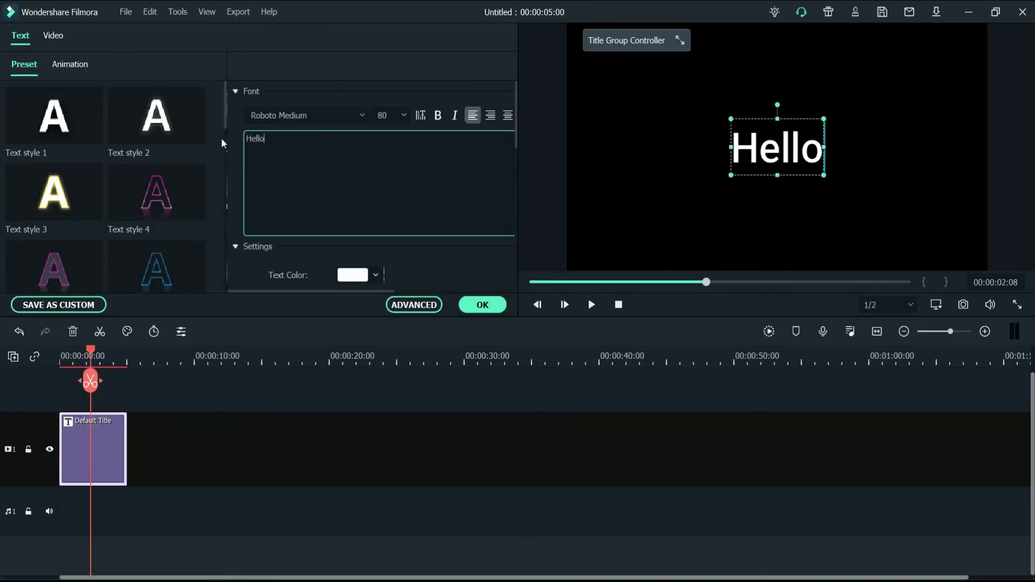
text(, सब्जी , जुगनू)
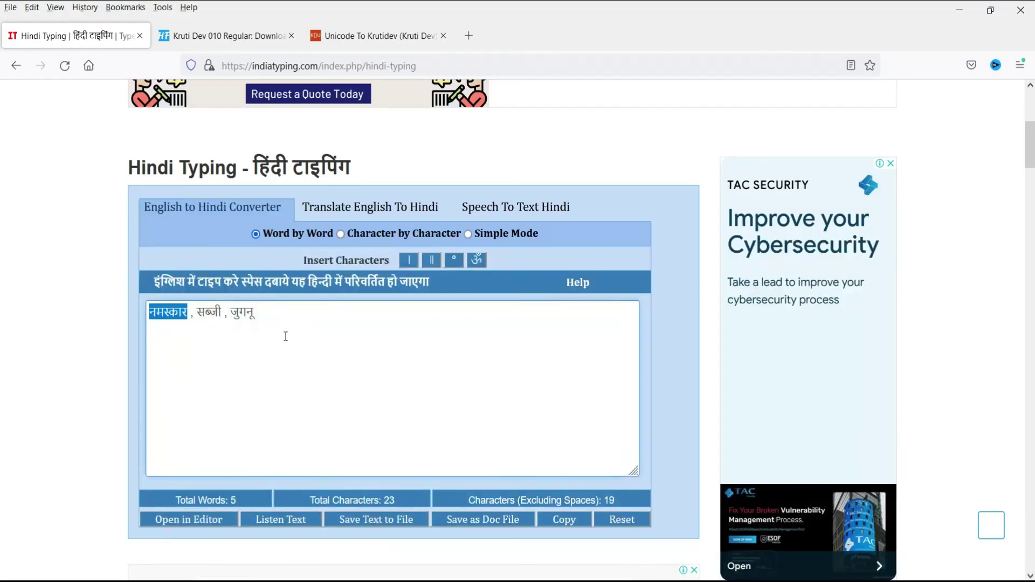
In the browser's Unicode to KrutiDev converter, replace the Unicode text with "नमस्कार", convert it and copy the resulting Krutidev text.
click(354, 36)
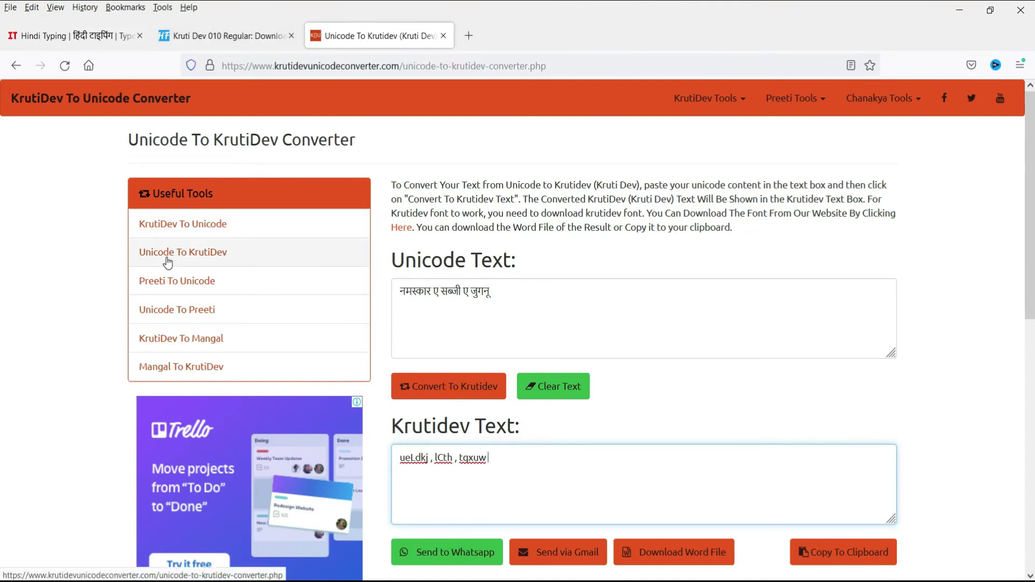
drag(518, 458, 381, 462)
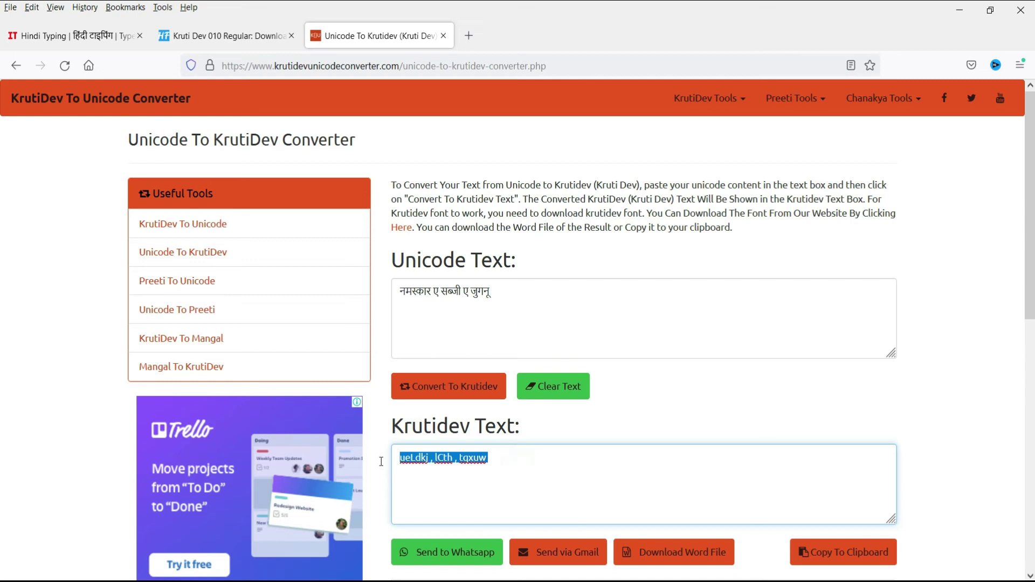
click(519, 323)
triple_click(534, 290)
text(नमस्कार)
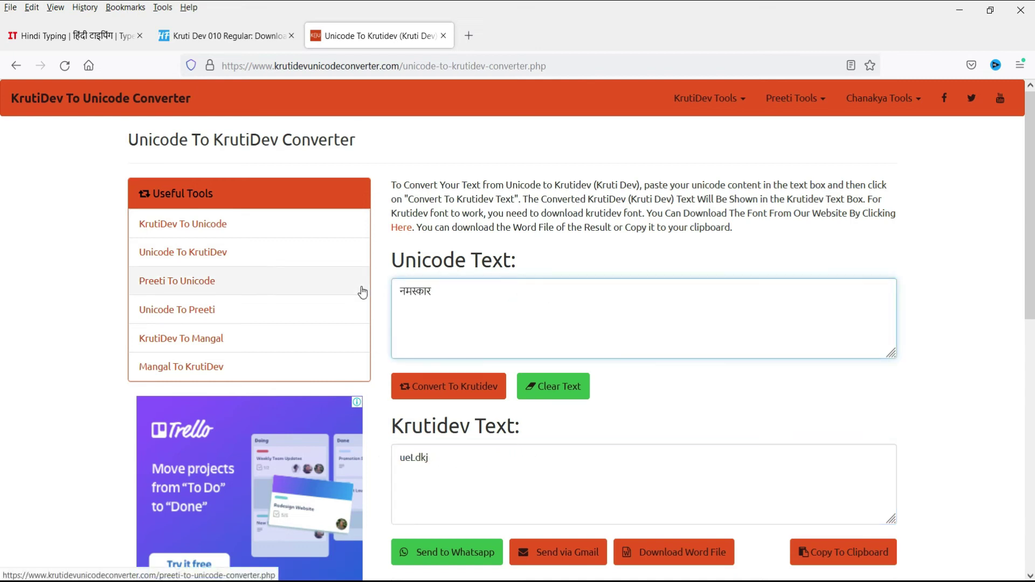
click(412, 385)
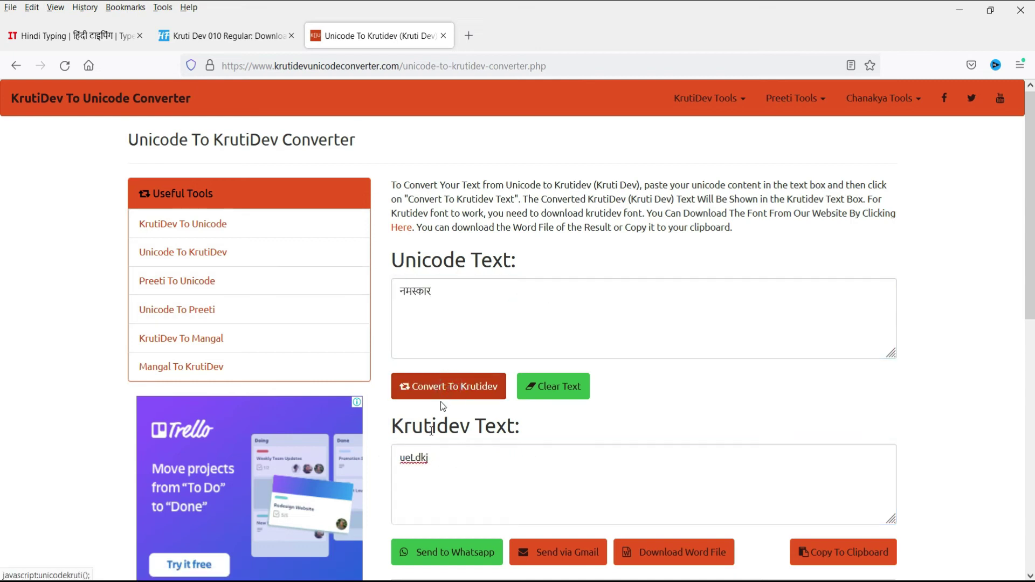
double_click(424, 460)
key(ctrl+c)
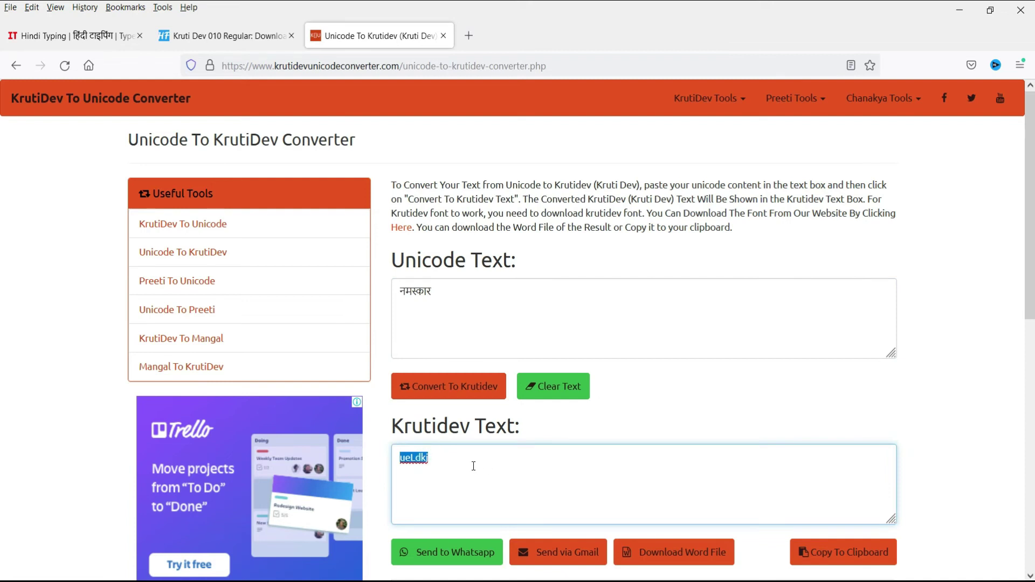
Switch back to Filmora and paste the copied "ueLdkj" after "Hello," in the title's text.
key(alt+Tab)
click(299, 141)
key(ctrl+v)
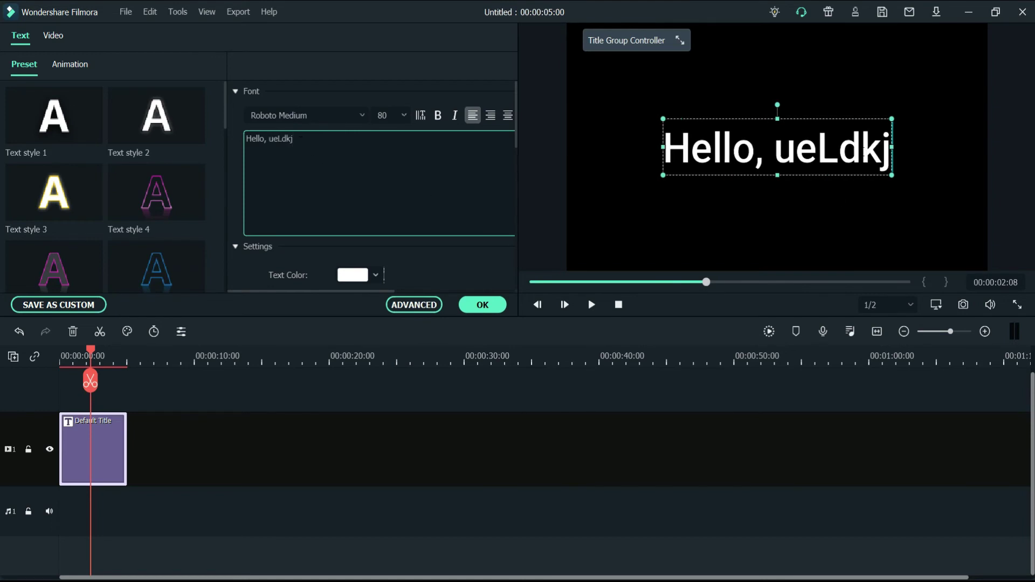
Set the font of only the "ueLdkj" part of the title's text to Kruti Dev 010.
click(307, 146)
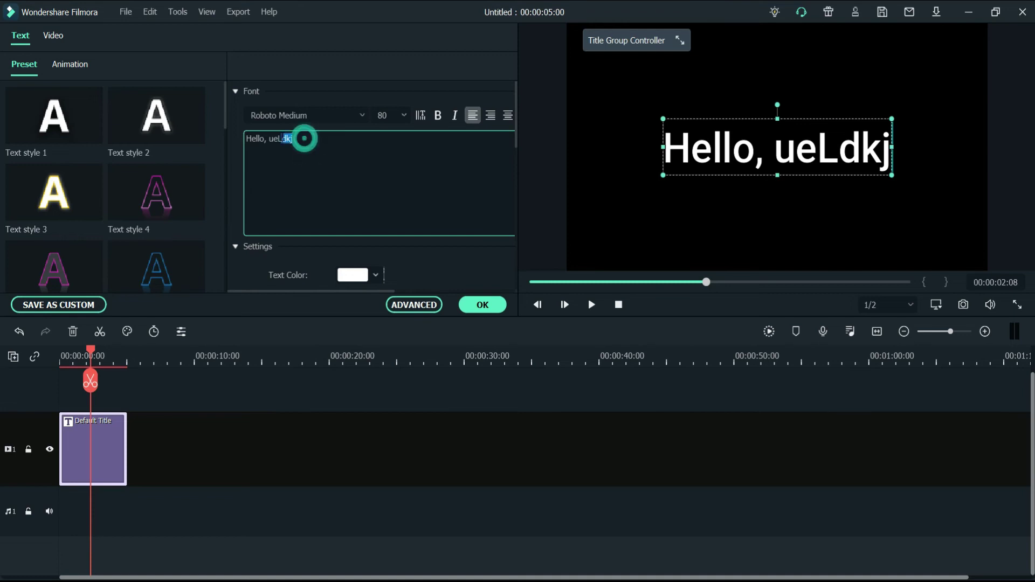
drag(302, 139, 268, 139)
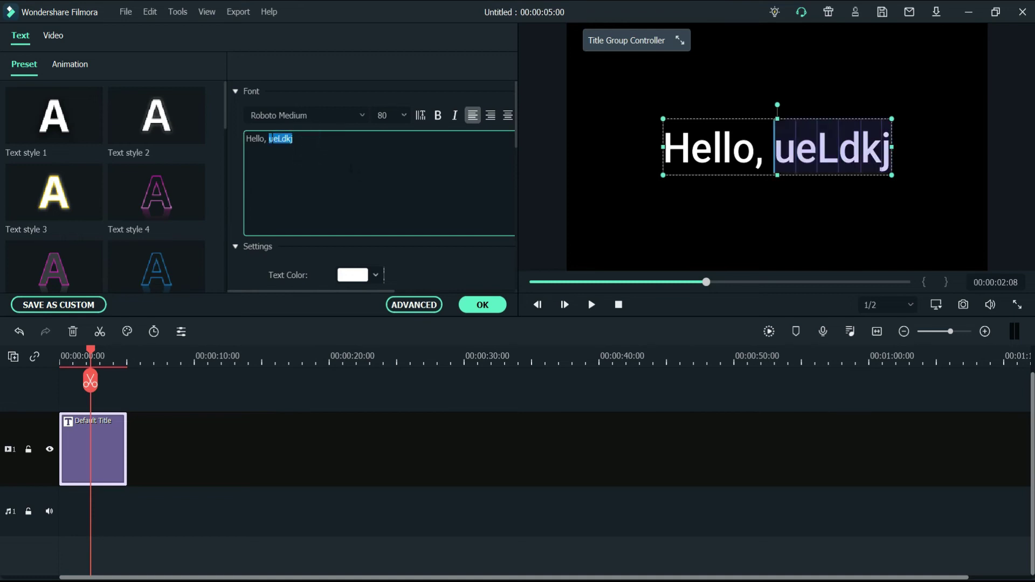
click(317, 116)
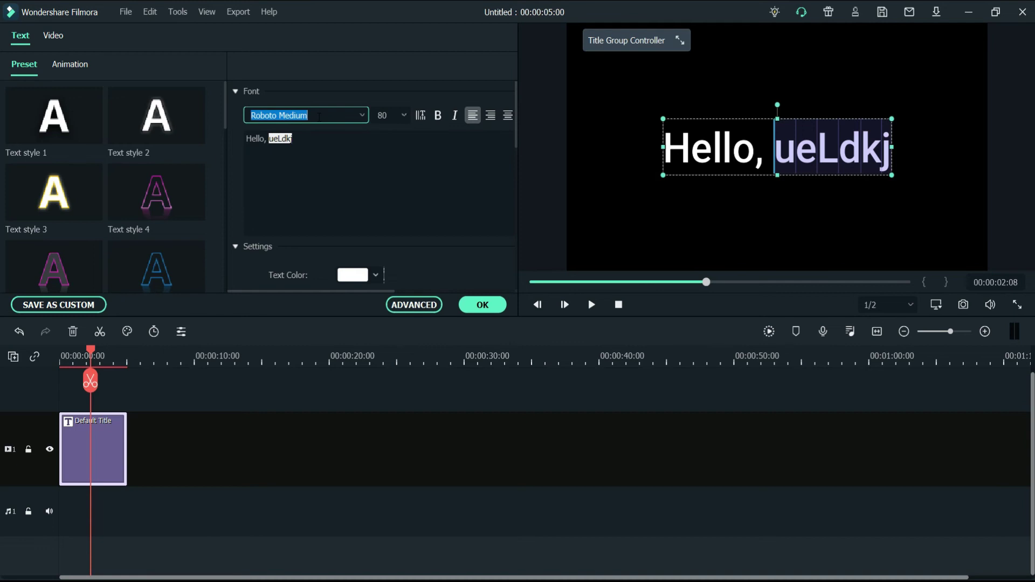
text(kruti Dev 010)
key(Return)
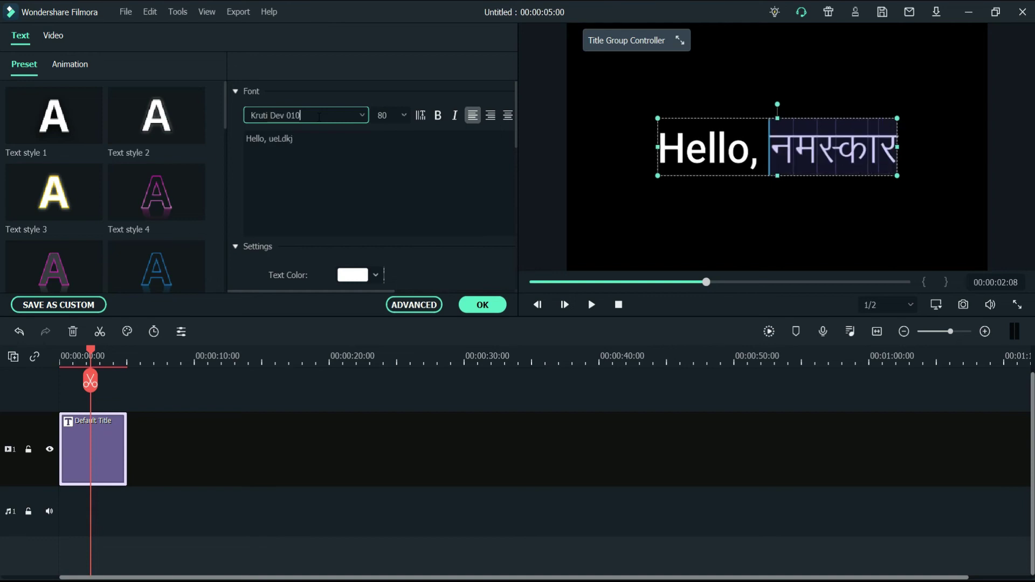
click(355, 185)
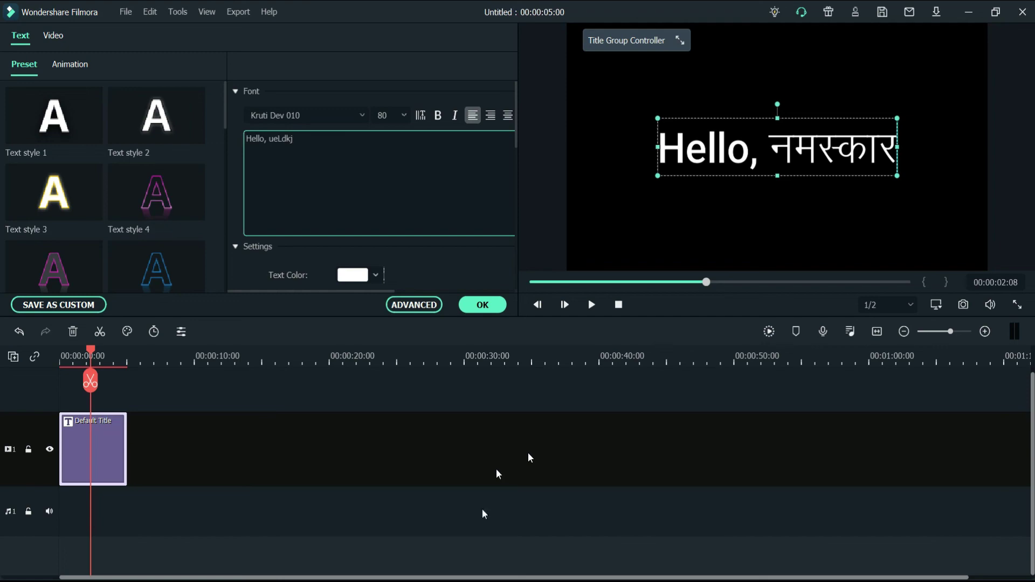
key(alt+Tab)
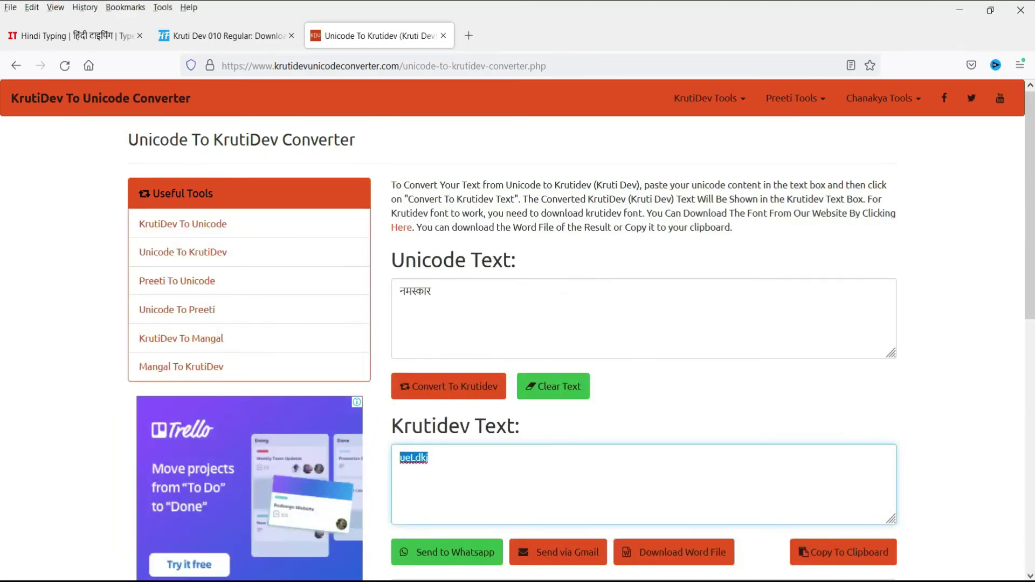
key(alt+Tab)
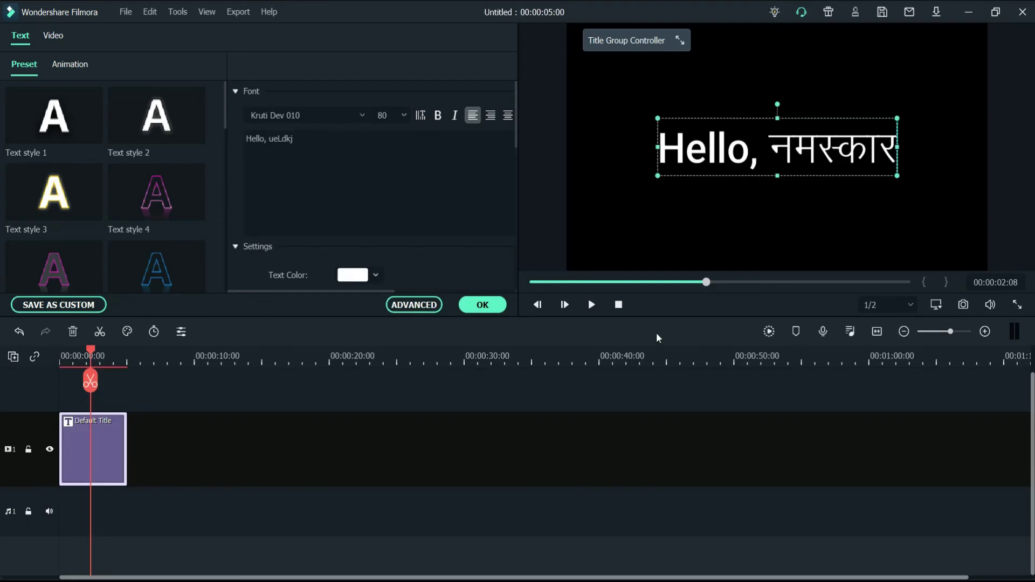